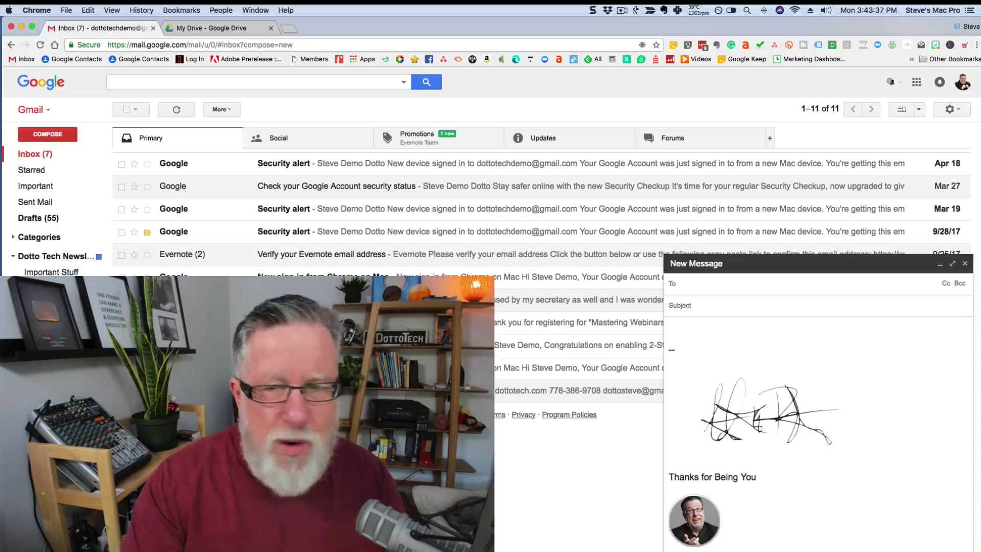
# Close the draft and open Gmail's General settings, scrolled to the Signature editor.
pyautogui.click(964, 263)
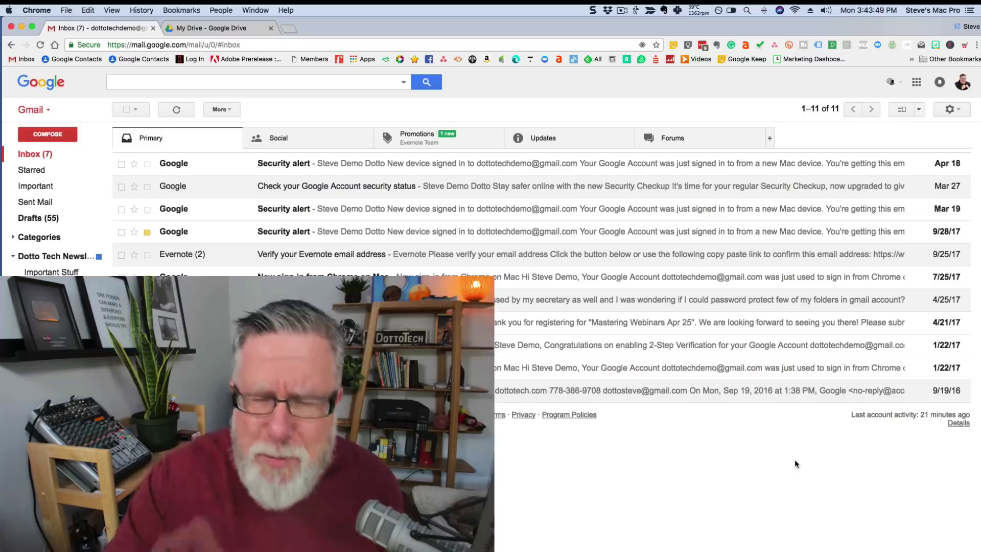
pyautogui.click(956, 109)
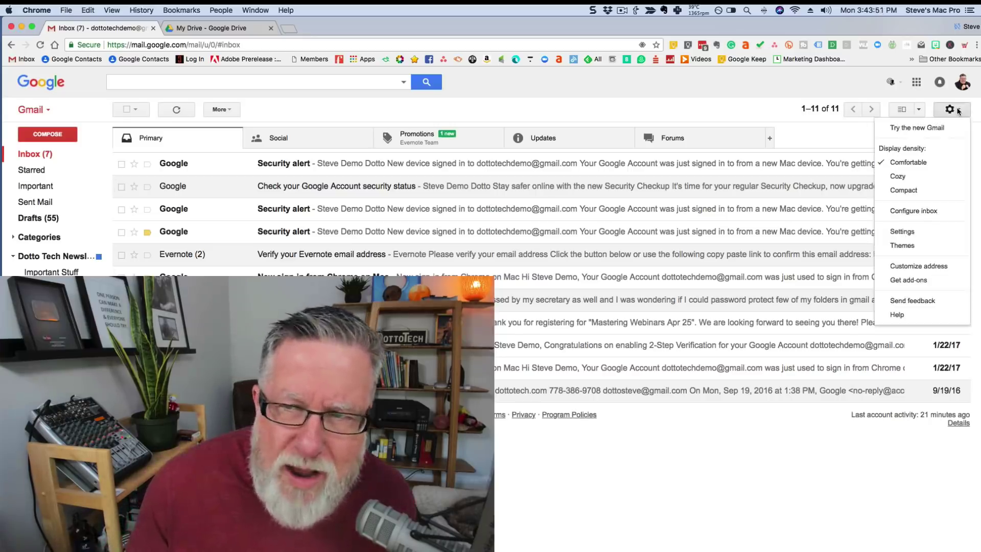
pyautogui.click(902, 231)
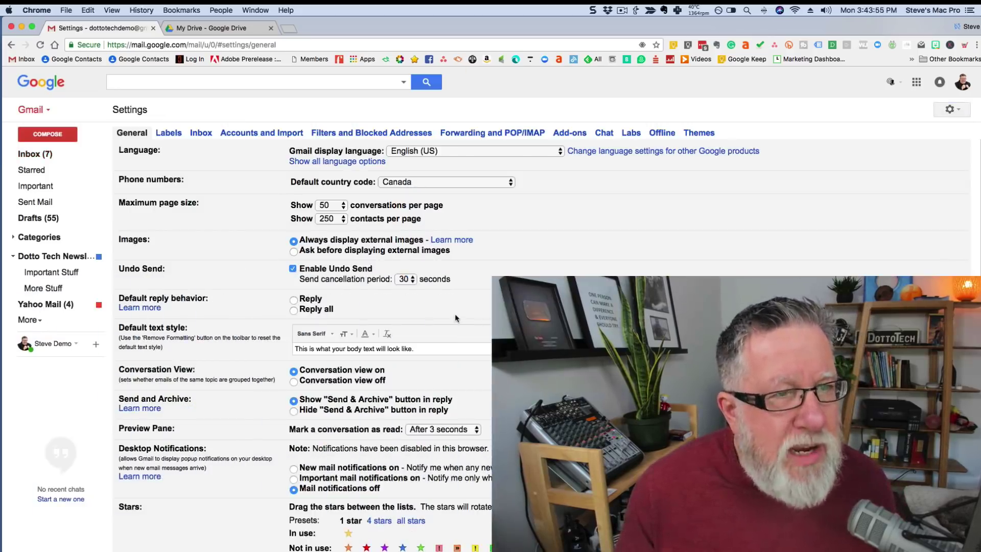
pyautogui.scroll(-3, 453, 315)
pyautogui.scroll(-10, 452, 315)
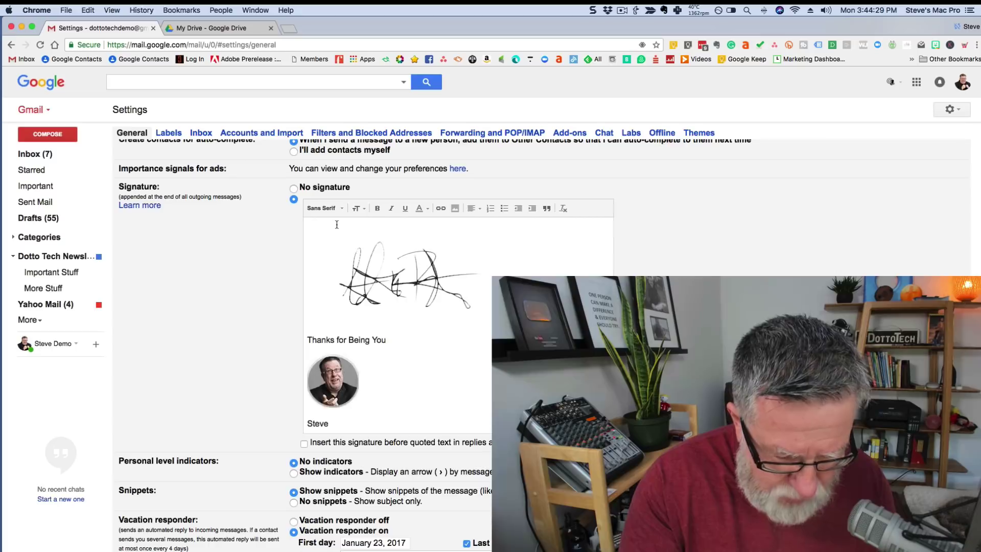
pyautogui.scroll(-4, 336, 224)
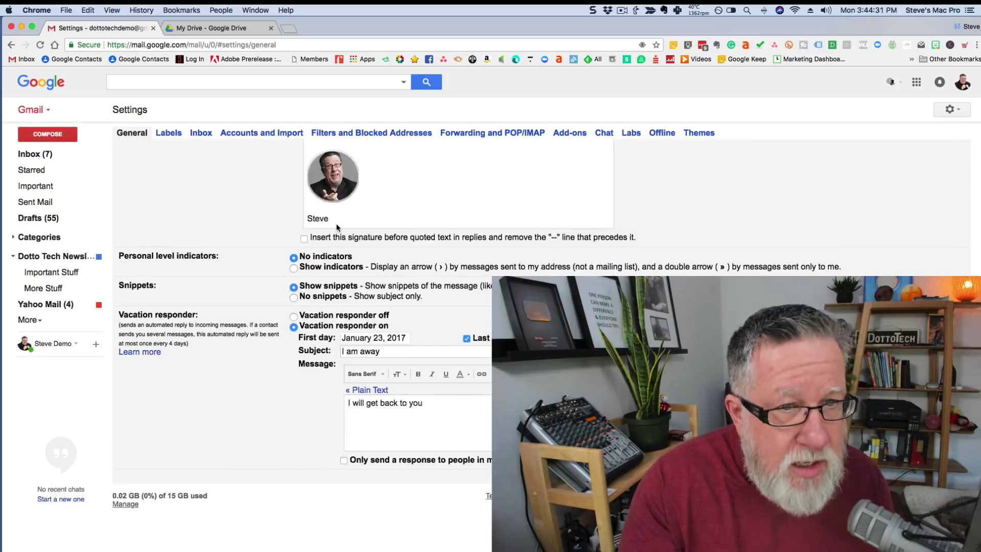
pyautogui.scroll(6, 336, 223)
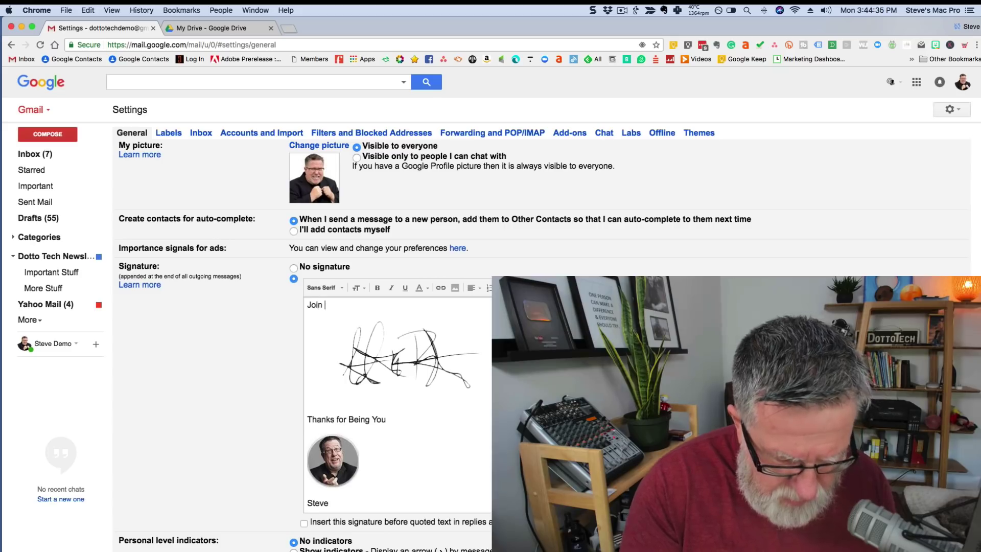
# Add 'Join Us for Webinar Wednesday' atop the signature, with the webinar signup URL on the next line.
pyautogui.write('Us for Web')
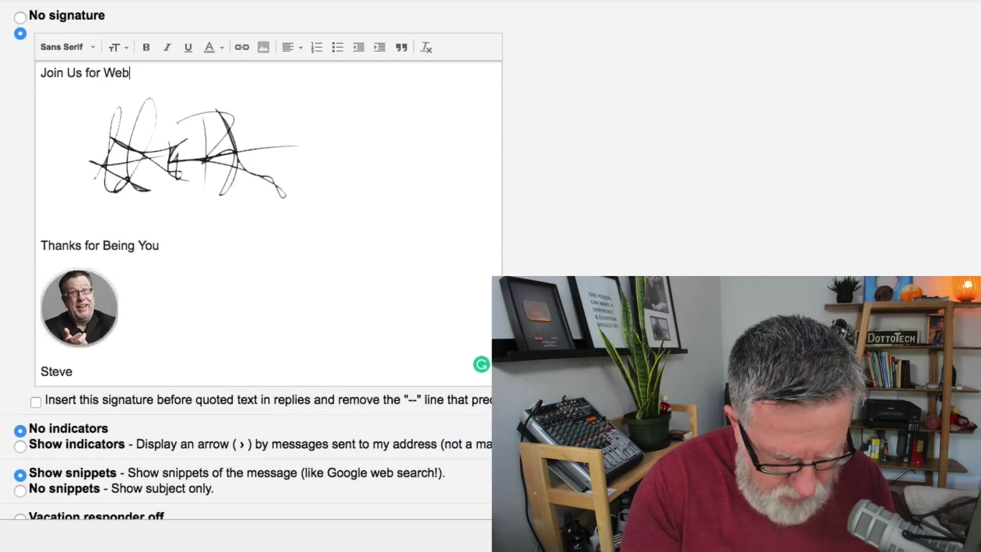
pyautogui.write('inar Wednesday')
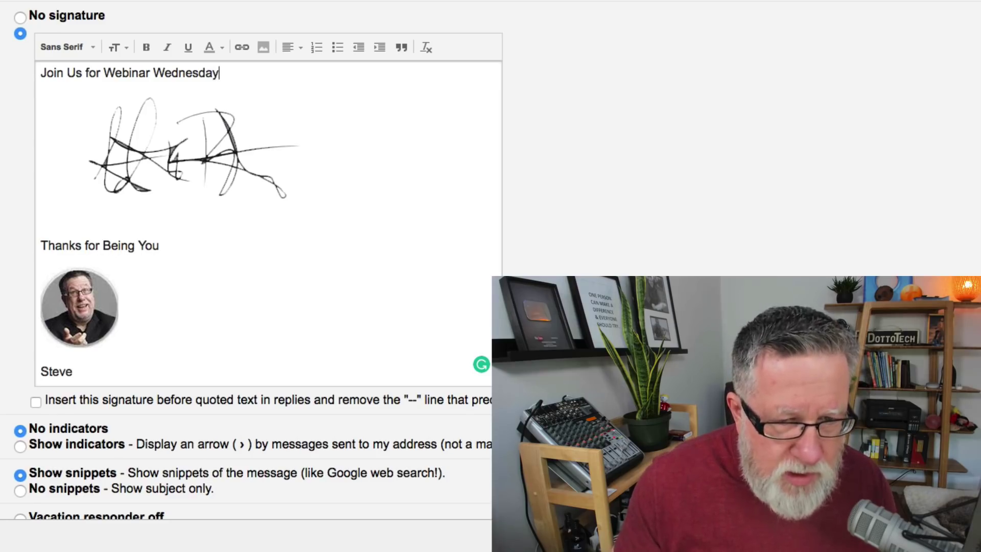
pyautogui.press('Return')
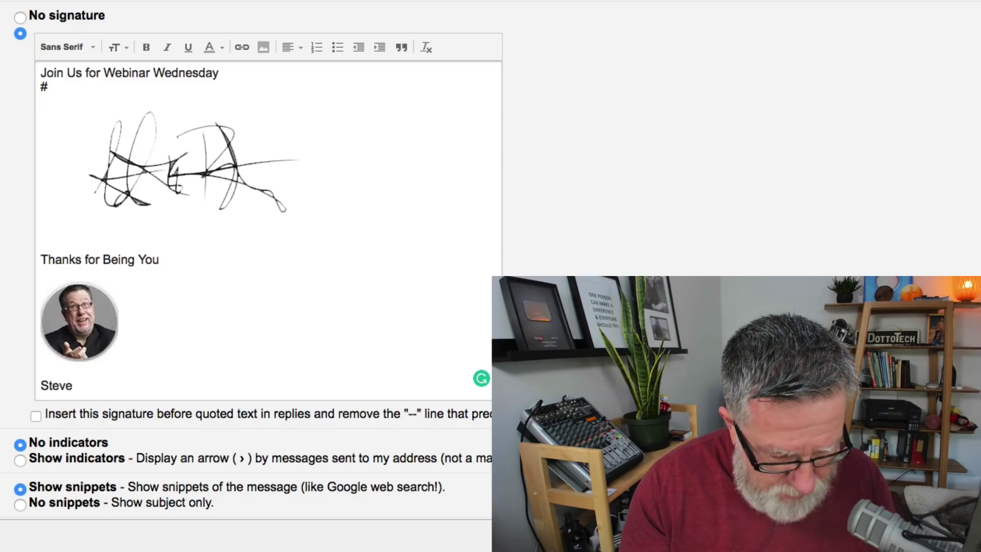
pyautogui.write('#webw')
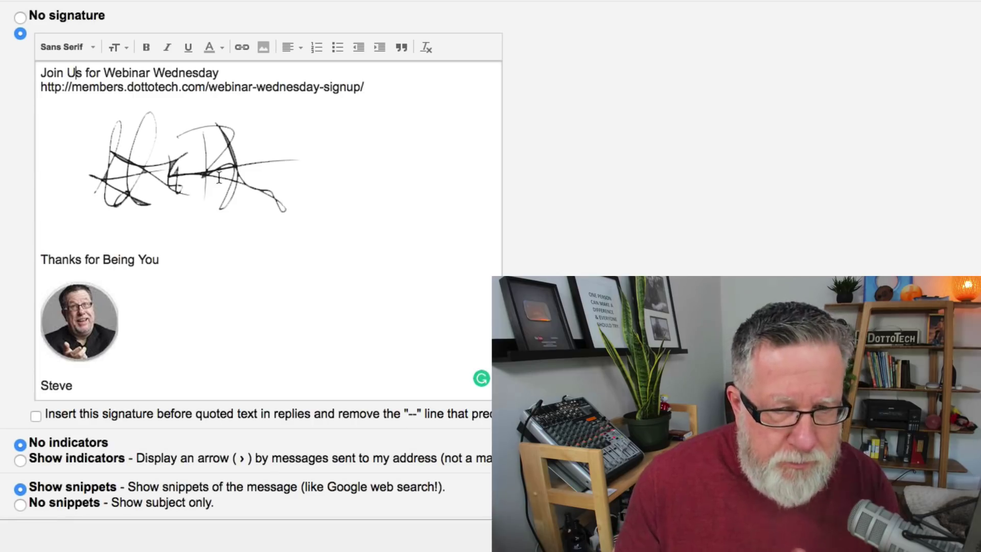
# Select the webinar signup URL, make it a hyperlink, and bring up the Edit Link dialog.
pyautogui.click(219, 178)
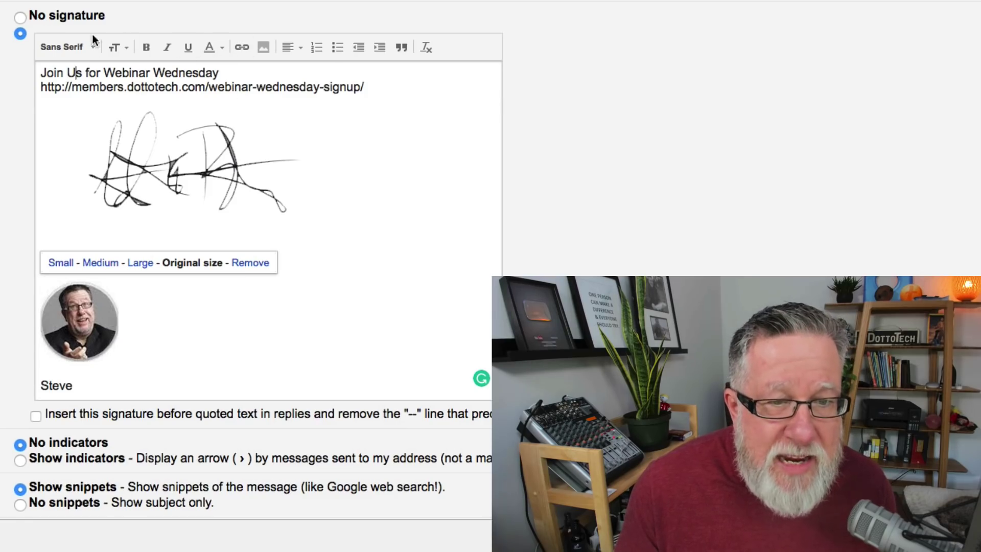
pyautogui.moveTo(376, 90); pyautogui.dragTo(40, 88)
pyautogui.moveTo(379, 97); pyautogui.dragTo(221, 87)
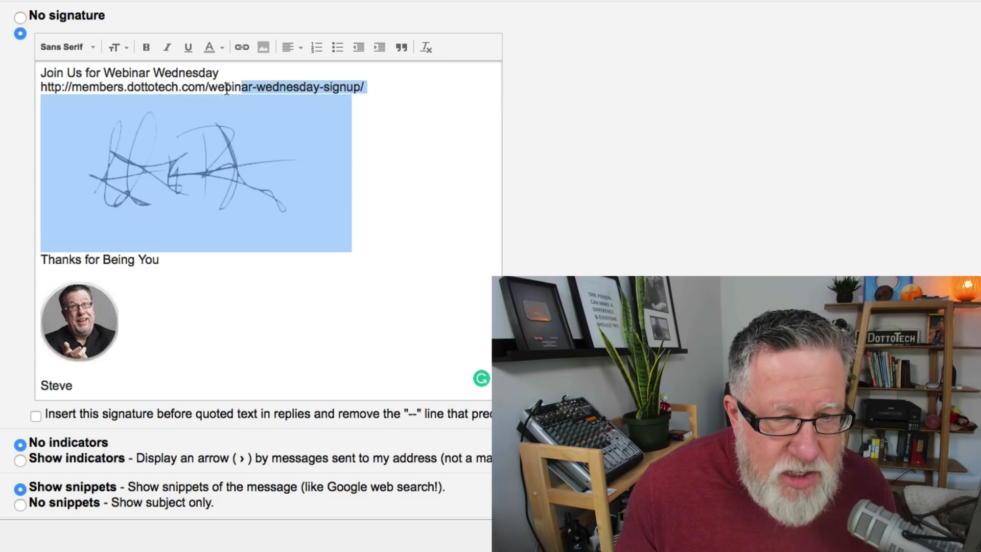
pyautogui.click(349, 87)
pyautogui.moveTo(371, 87); pyautogui.dragTo(41, 88)
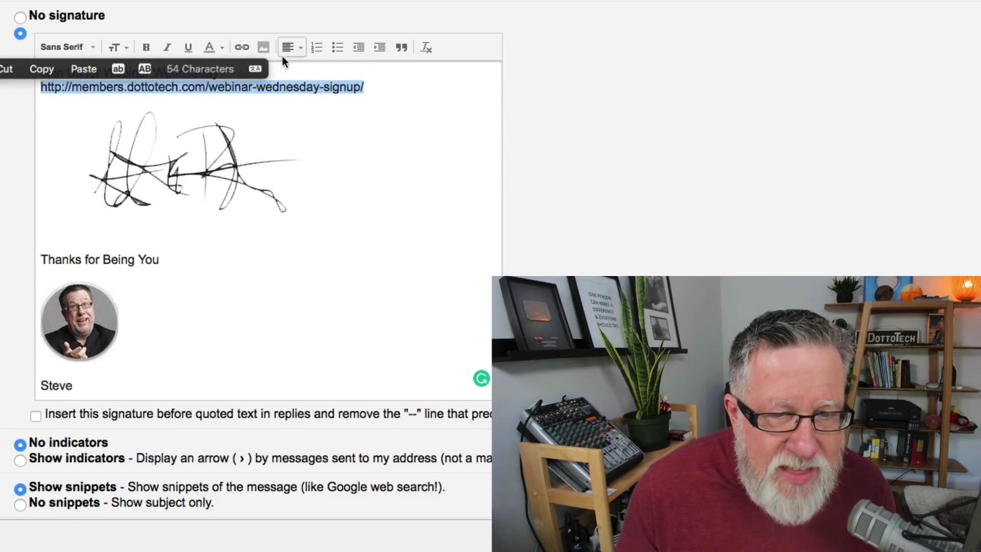
pyautogui.click(240, 47)
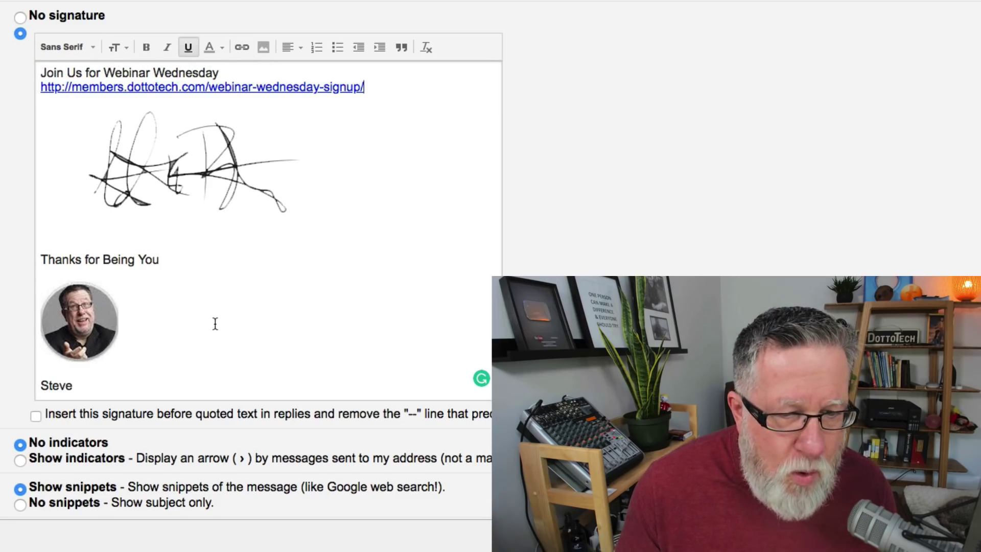
pyautogui.click(86, 231)
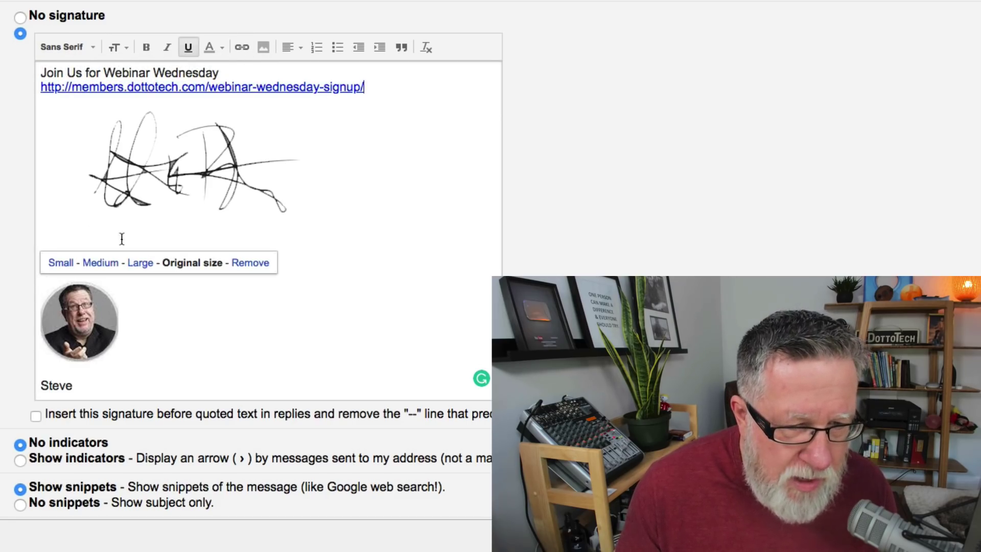
pyautogui.click(211, 365)
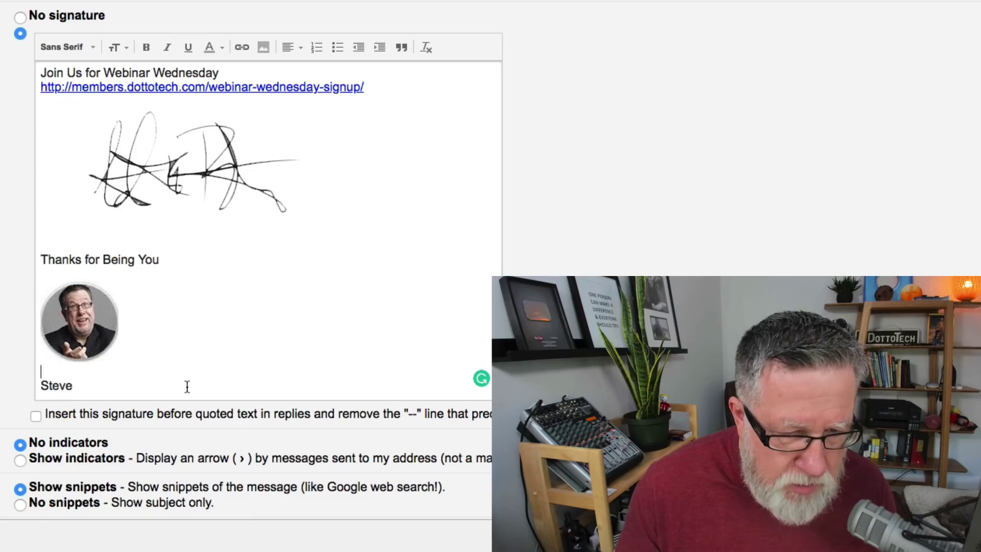
pyautogui.click(243, 47)
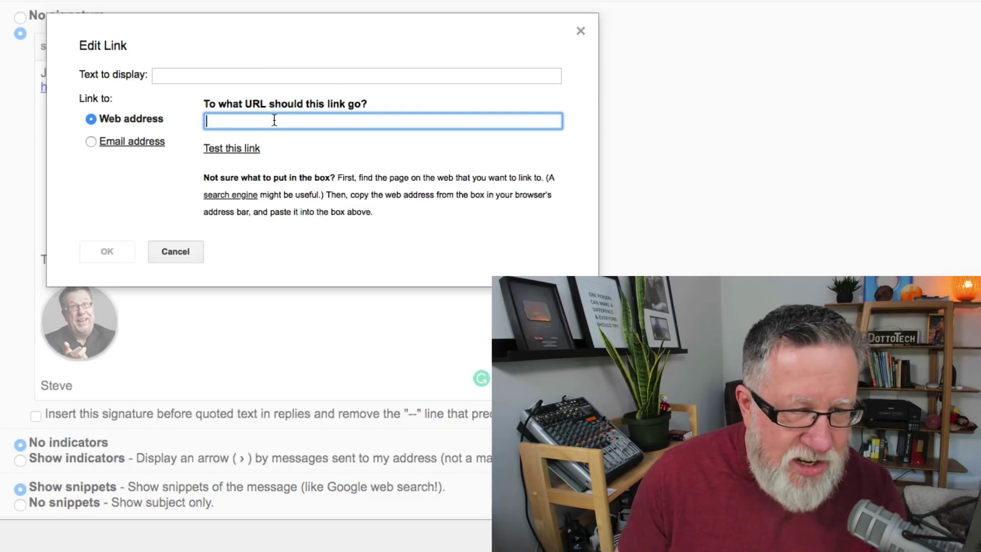
# Dismiss the Edit Link dialog and delete the bare signup URL line.
pyautogui.click(580, 31)
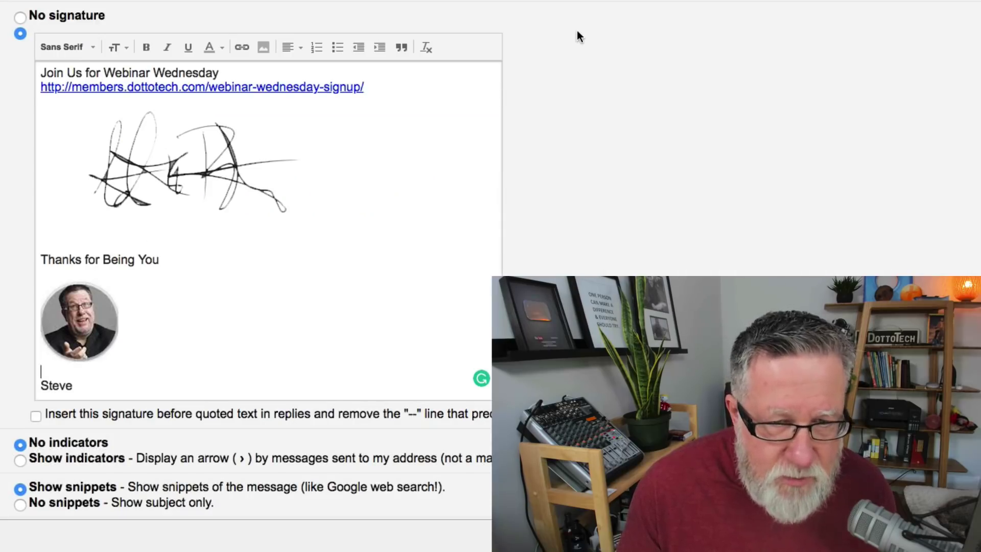
pyautogui.moveTo(402, 85); pyautogui.dragTo(39, 88)
pyautogui.press('super+c')
pyautogui.press('BackSpace')
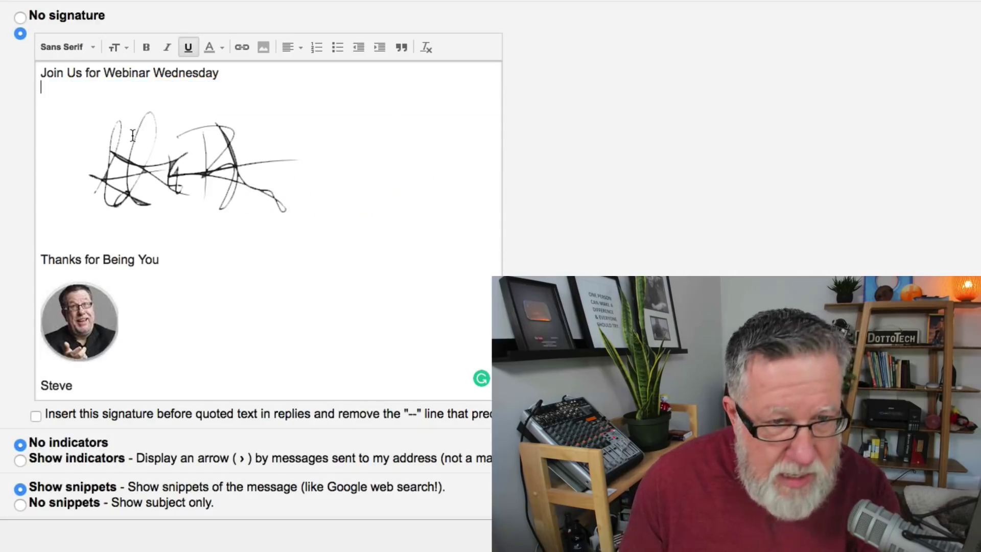
# Link the 'Join Us for Webinar Wednesday' heading to the pasted webinar signup URL.
pyautogui.moveTo(217, 76); pyautogui.dragTo(30, 71)
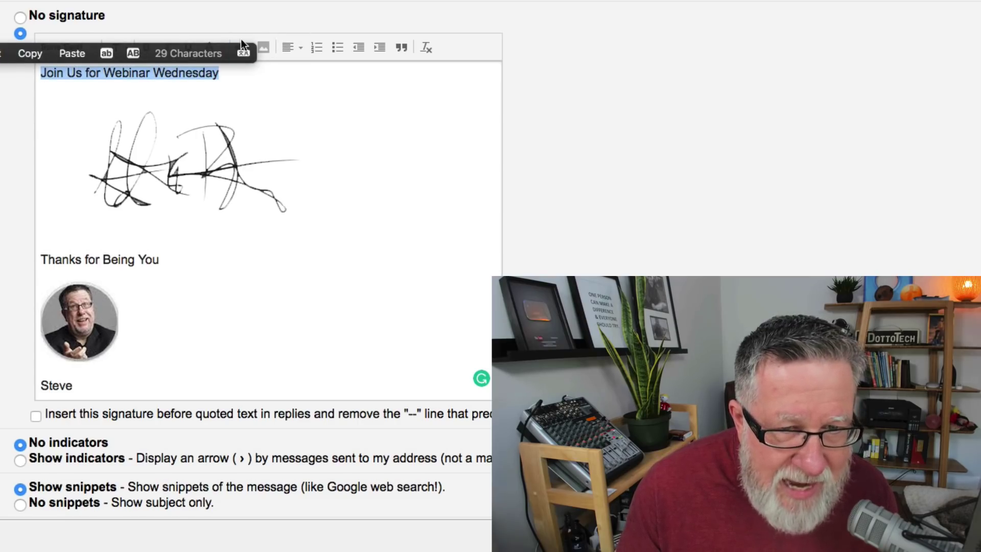
pyautogui.click(203, 15)
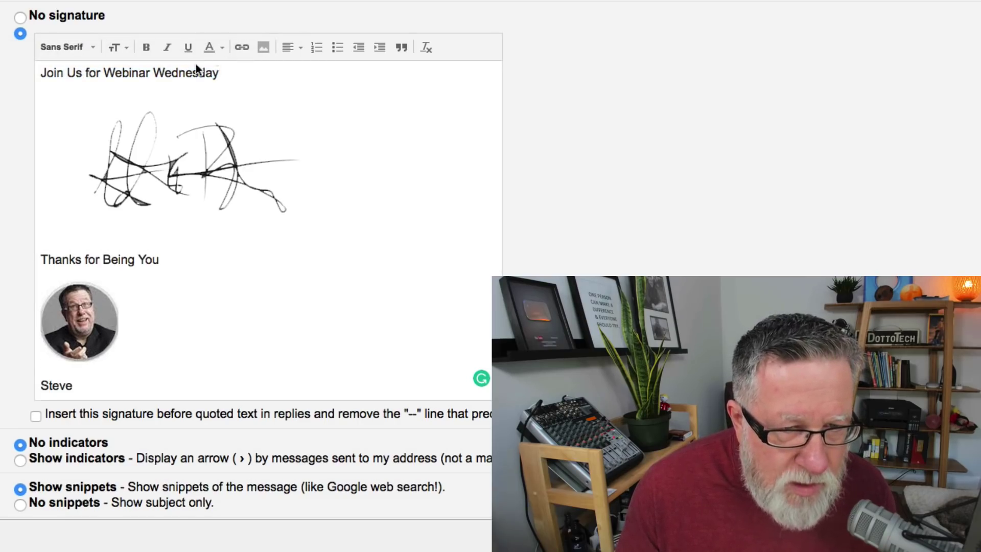
pyautogui.moveTo(219, 73); pyautogui.dragTo(38, 73)
pyautogui.scroll(3, 151, 112)
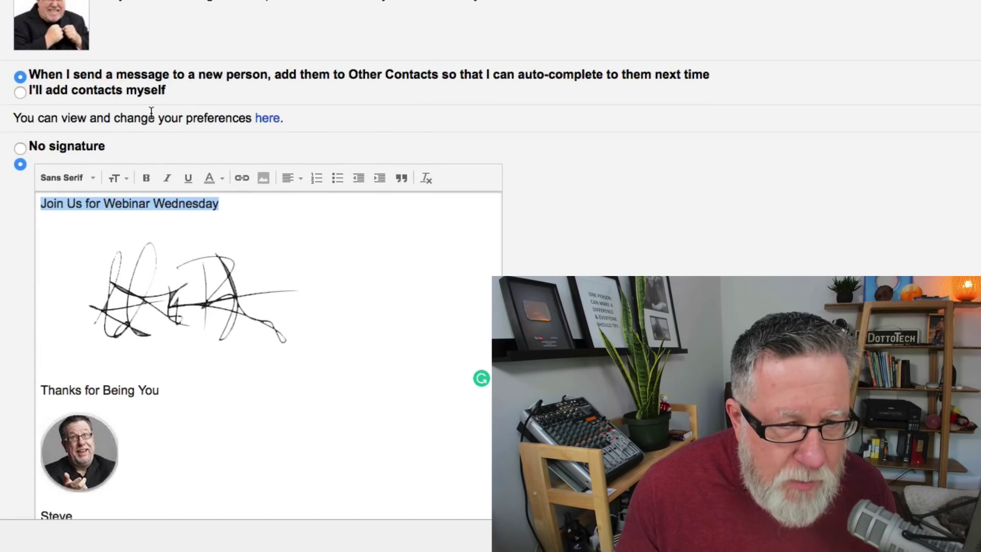
pyautogui.click(244, 177)
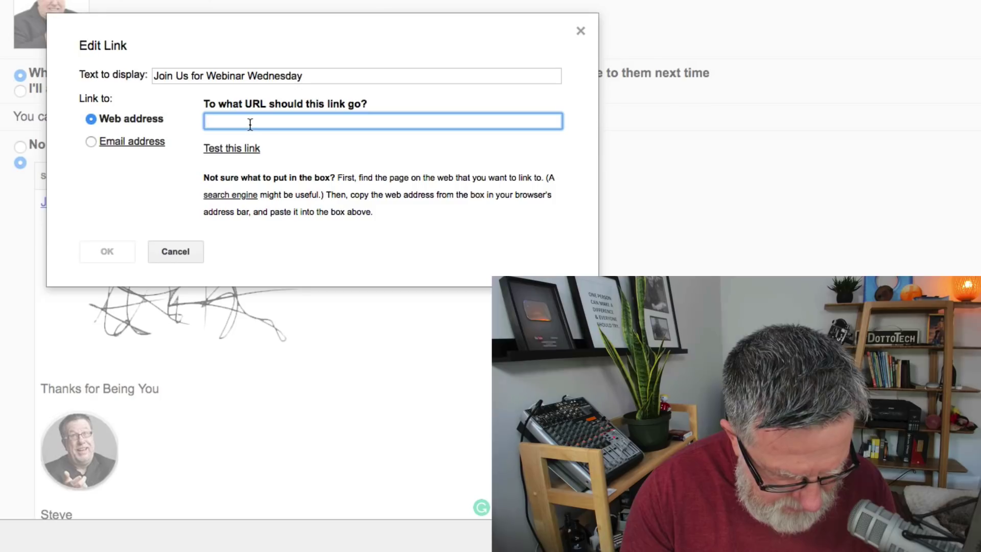
pyautogui.write('https://')
pyautogui.press('BackSpace')
pyautogui.press('BackSpace')
pyautogui.press('BackSpace')
pyautogui.press('BackSpace')
pyautogui.press('BackSpace')
pyautogui.press('BackSpace')
pyautogui.press('BackSpace')
pyautogui.press('BackSpace')
pyautogui.press('super+v')
pyautogui.click(107, 252)
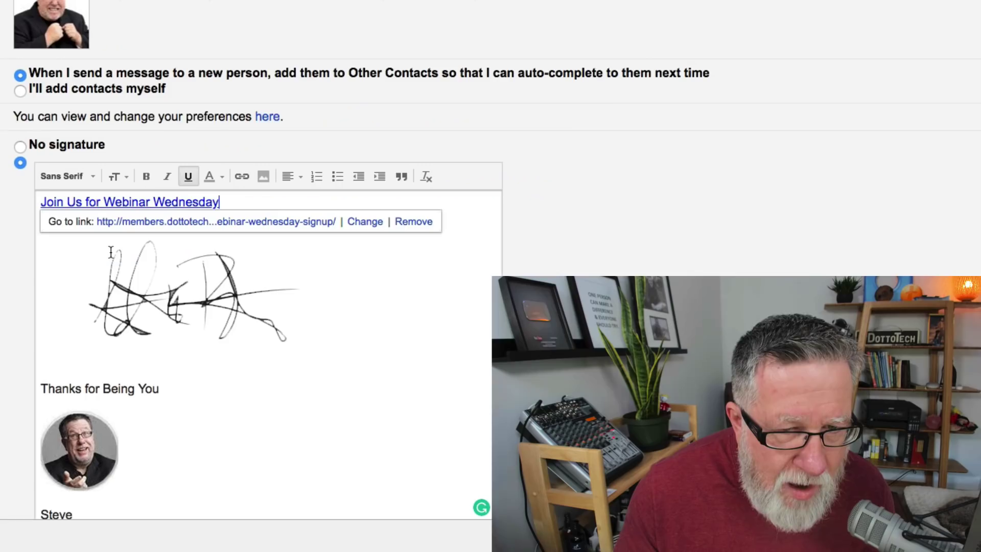
# Save Changes at the bottom of General settings to keep the new signature.
pyautogui.click(307, 377)
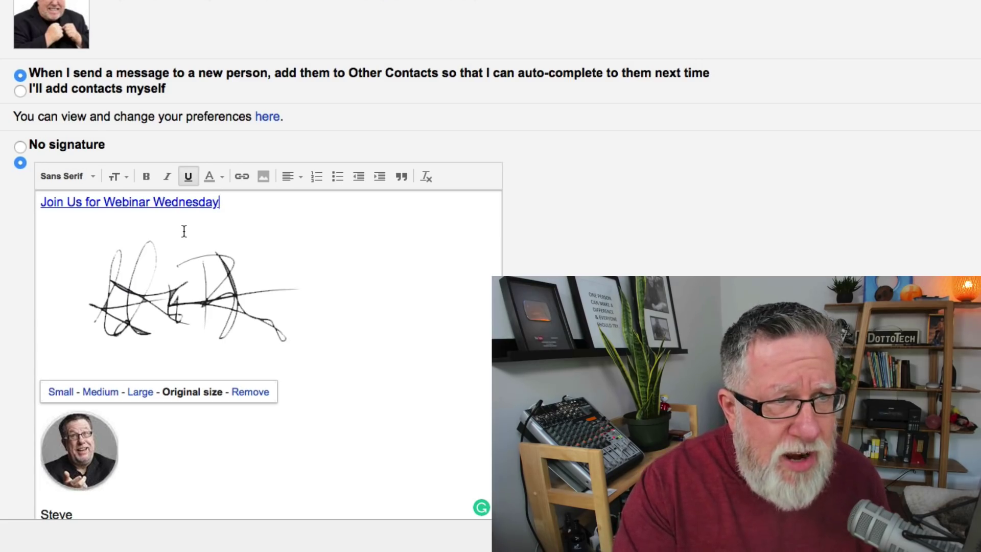
pyautogui.scroll(-10, 630, 237)
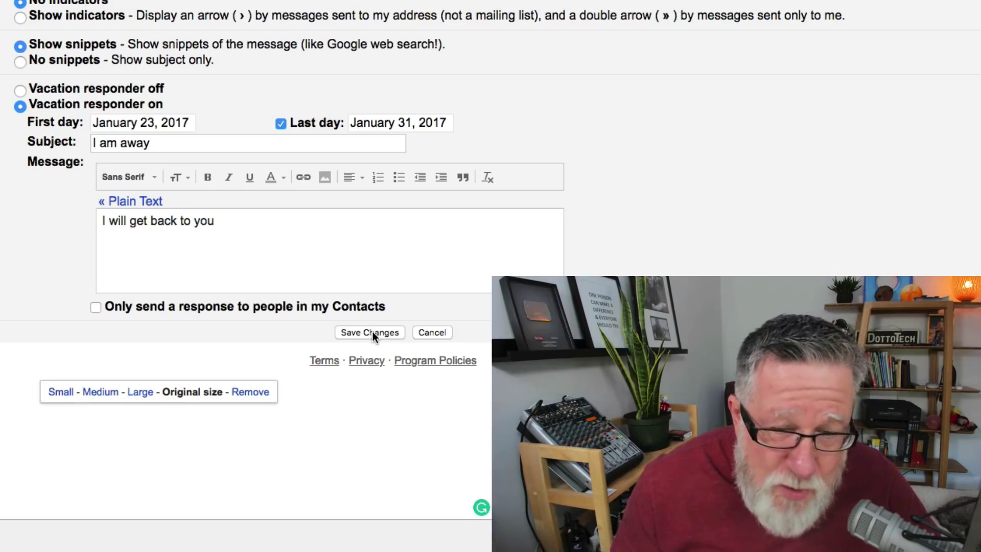
pyautogui.click(373, 332)
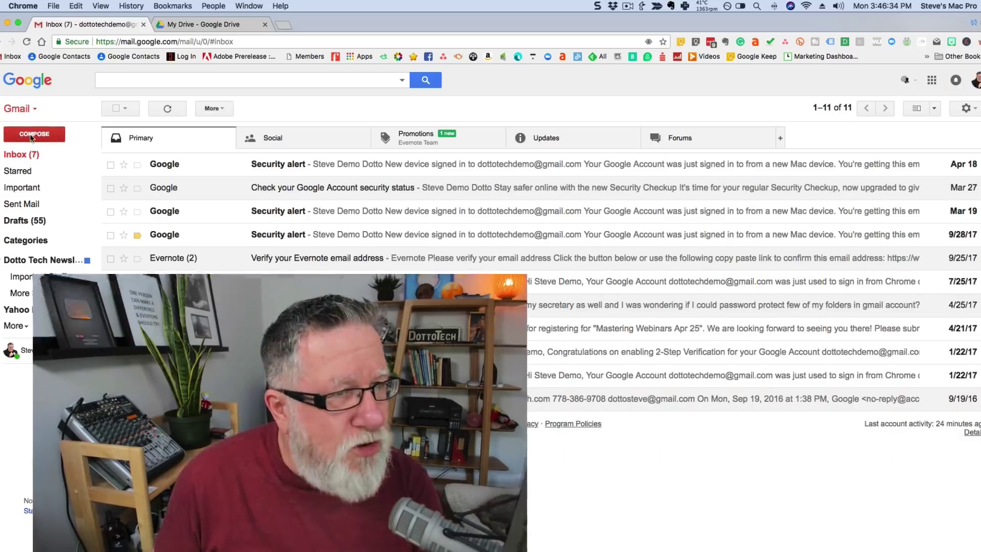
# Check the webinar-link signature in a new message, then return to the full Settings page.
pyautogui.click(31, 137)
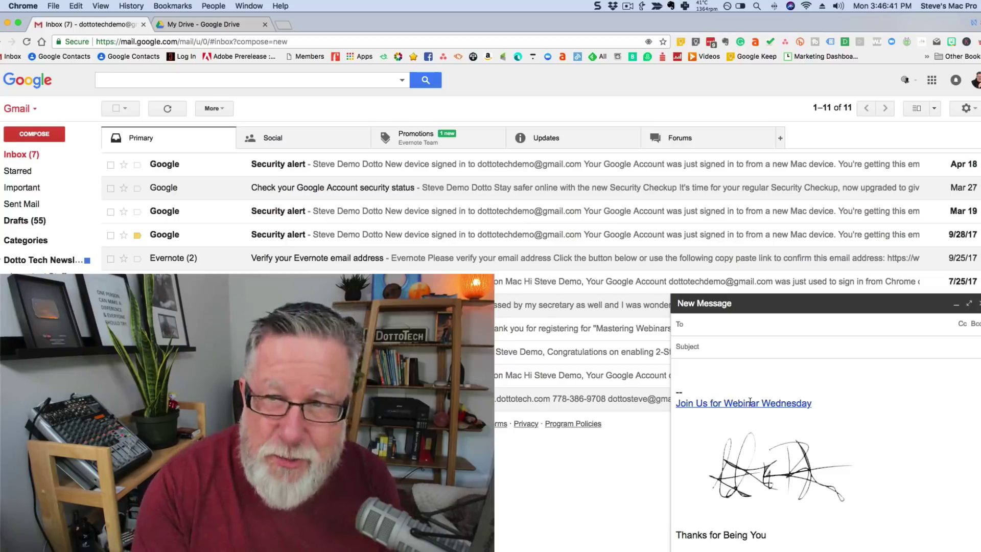
pyautogui.click(973, 110)
pyautogui.click(950, 233)
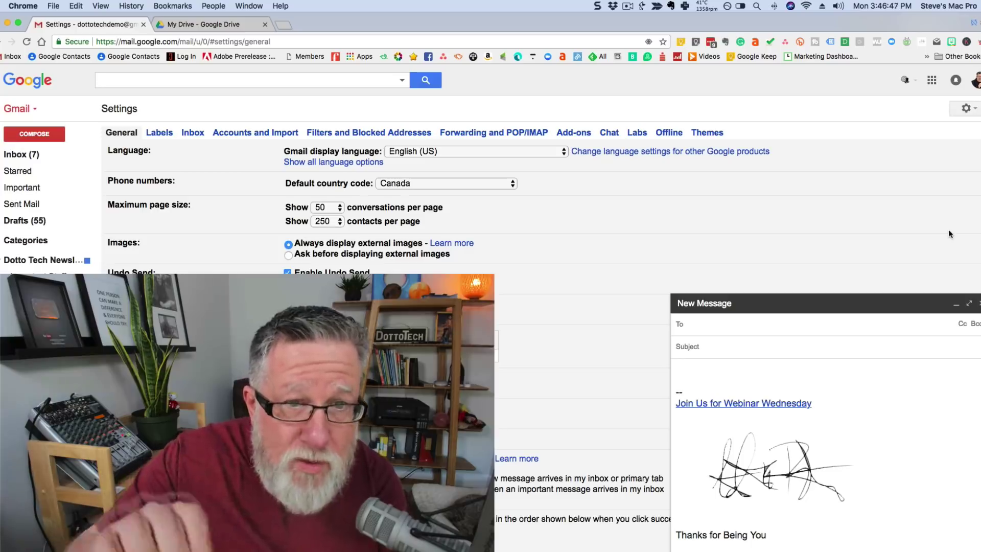
# Close the preview draft and use the signature's Insert image button to browse My Drive.
pyautogui.click(976, 302)
pyautogui.scroll(-5, 537, 421)
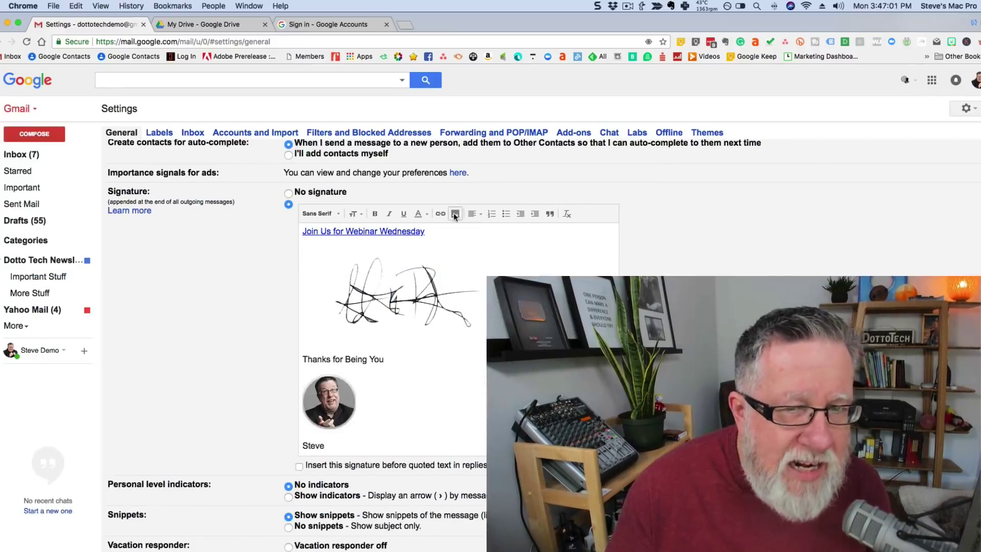
pyautogui.click(454, 215)
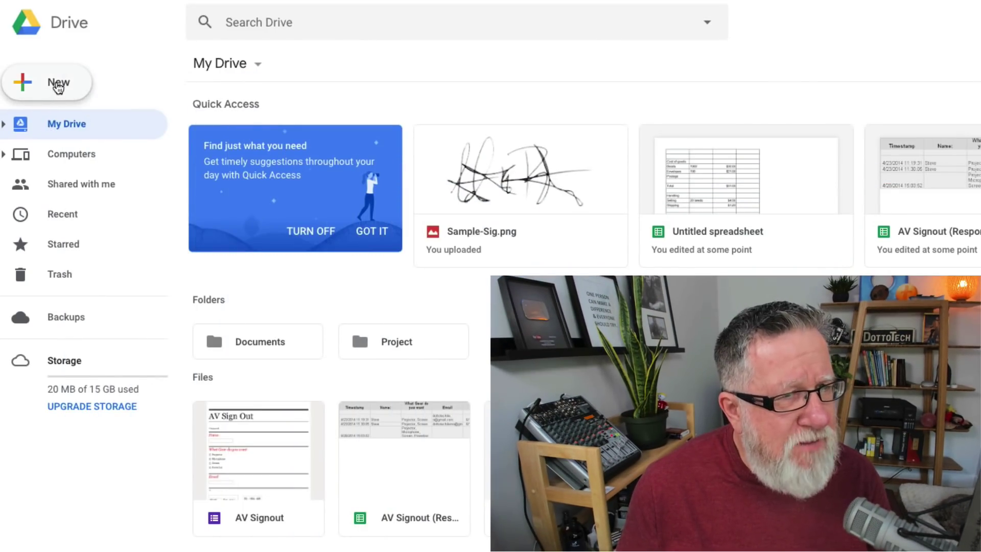
# Connect Pixlr Editor via New > More > Connect more apps, making it the default app.
pyautogui.click(58, 88)
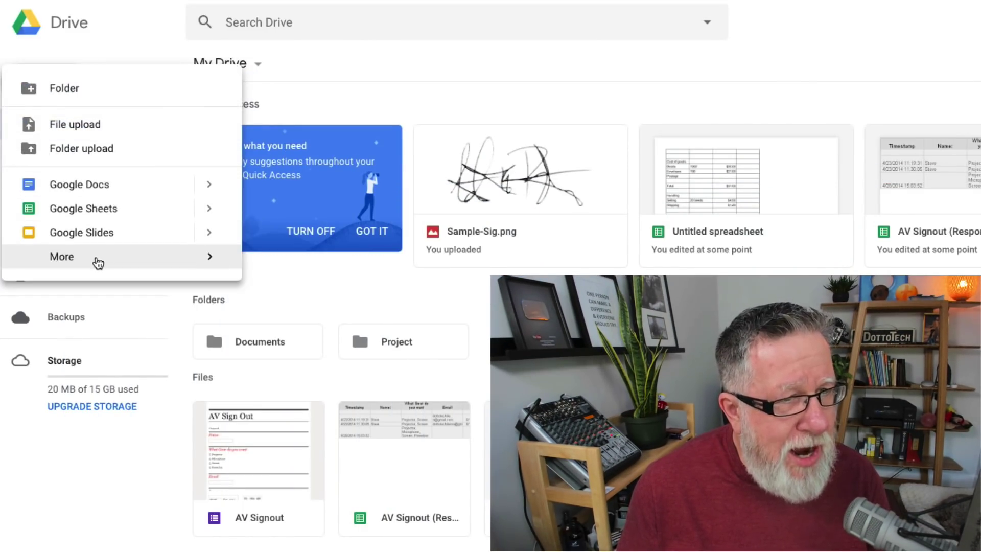
pyautogui.moveTo(96, 261)
pyautogui.click(337, 378)
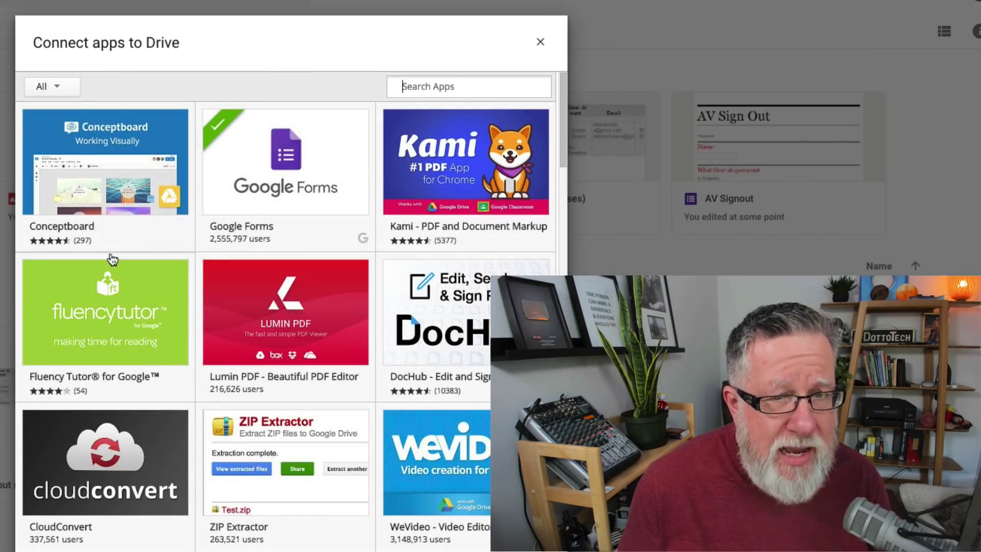
pyautogui.moveTo(136, 205)
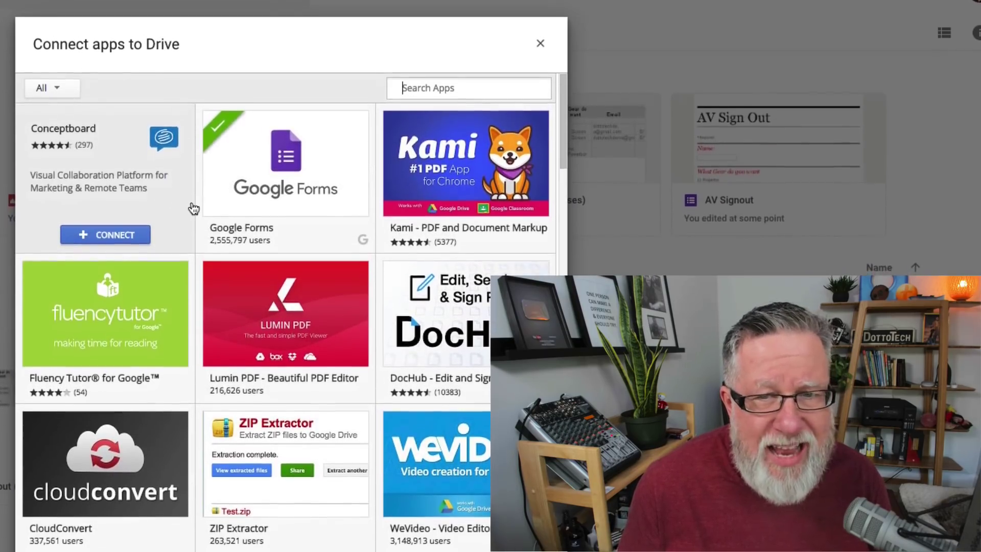
pyautogui.scroll(-9, 193, 209)
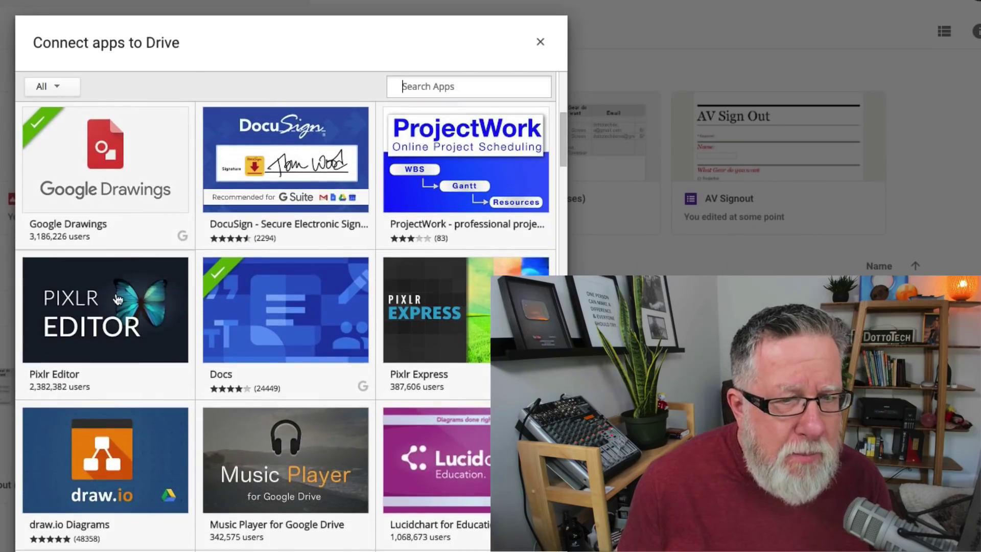
pyautogui.scroll(3, 115, 298)
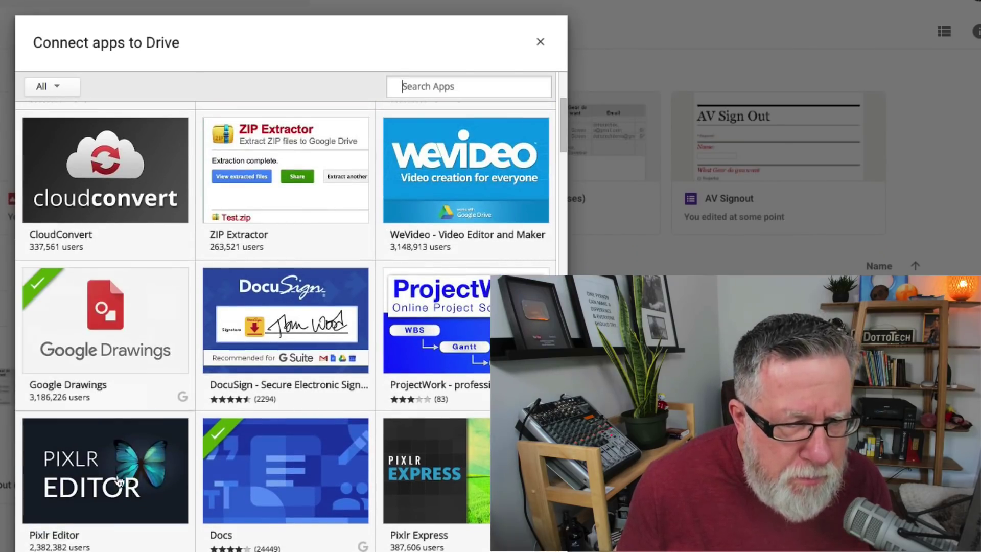
pyautogui.moveTo(113, 462)
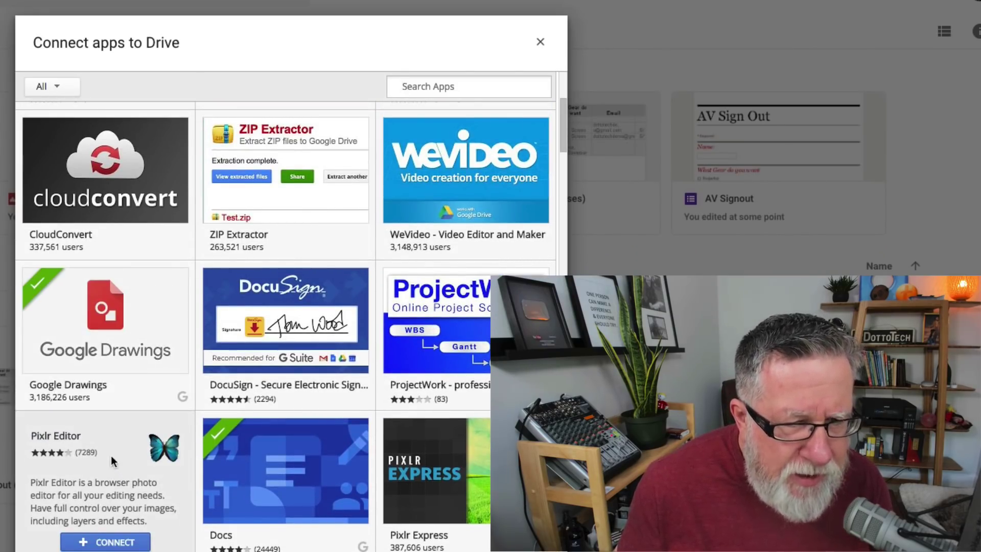
pyautogui.click(111, 456)
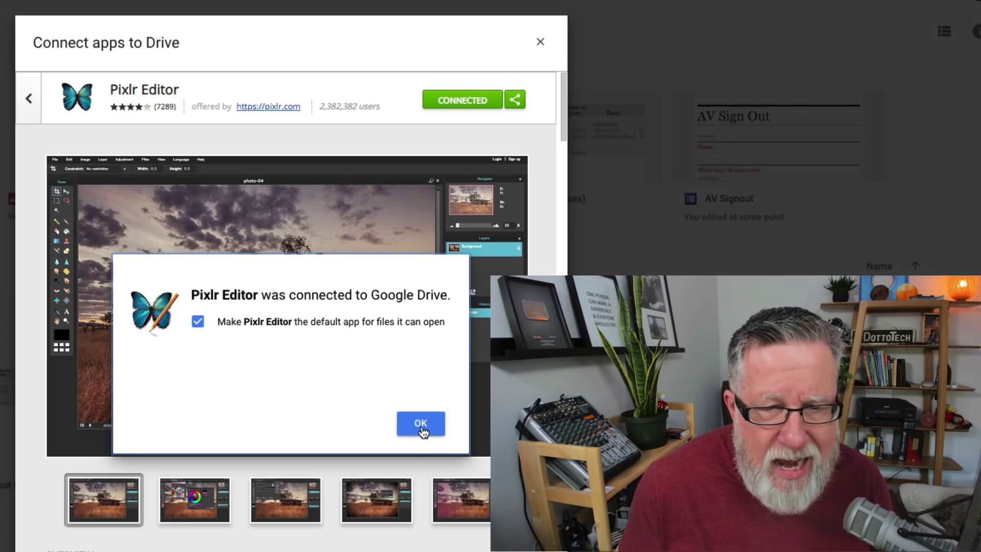
pyautogui.click(421, 425)
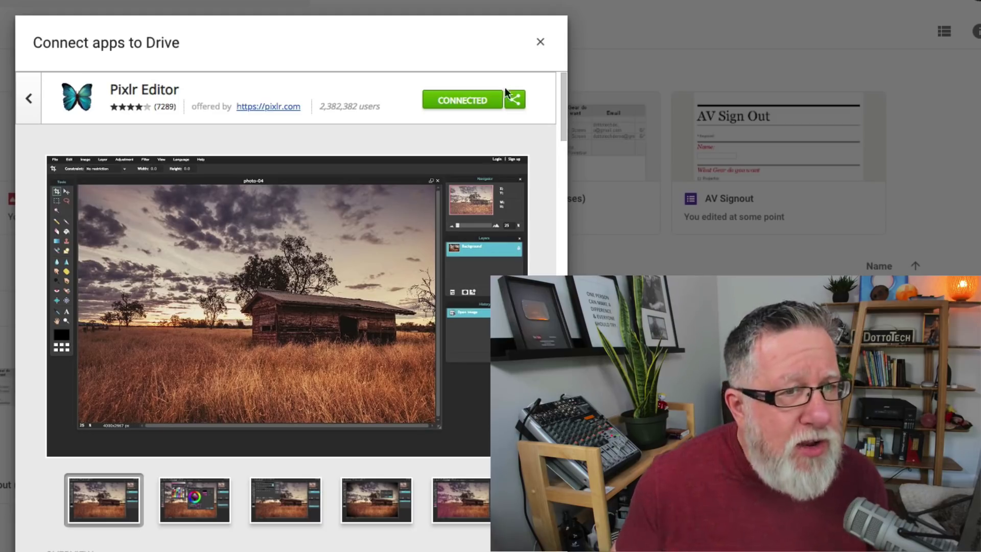
pyautogui.click(540, 42)
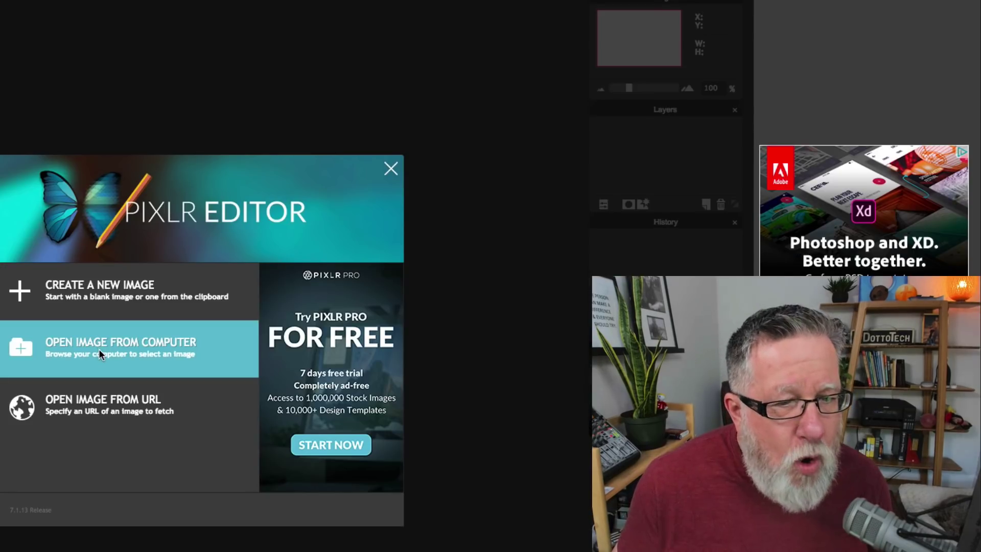
# Open Sig Sample.jpg from the Desktop in Pixlr Editor.
pyautogui.click(94, 349)
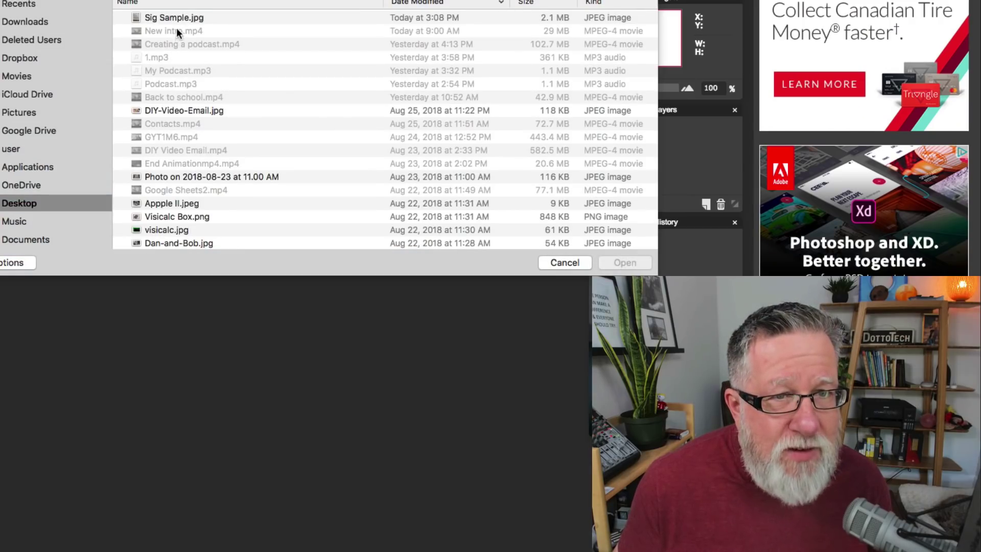
pyautogui.click(176, 17)
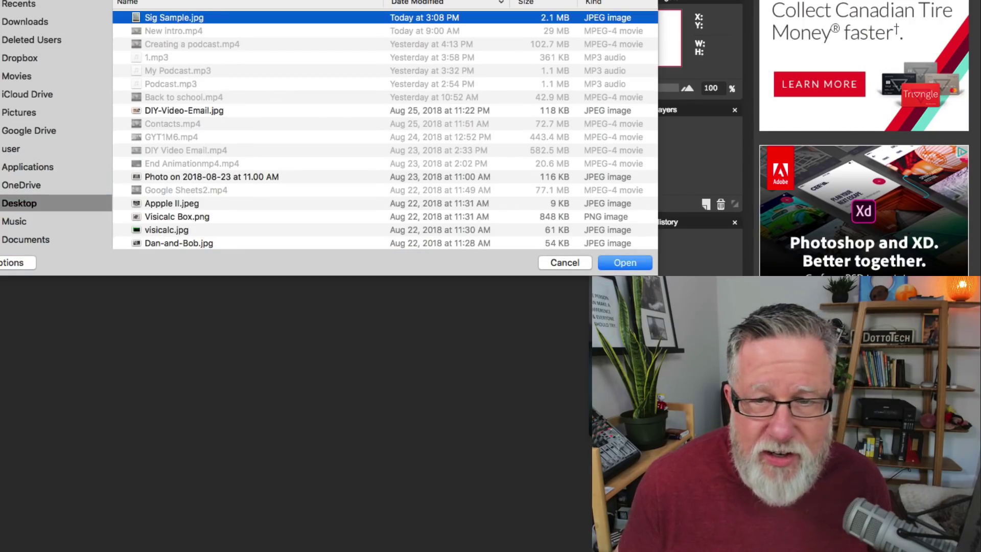
pyautogui.click(625, 262)
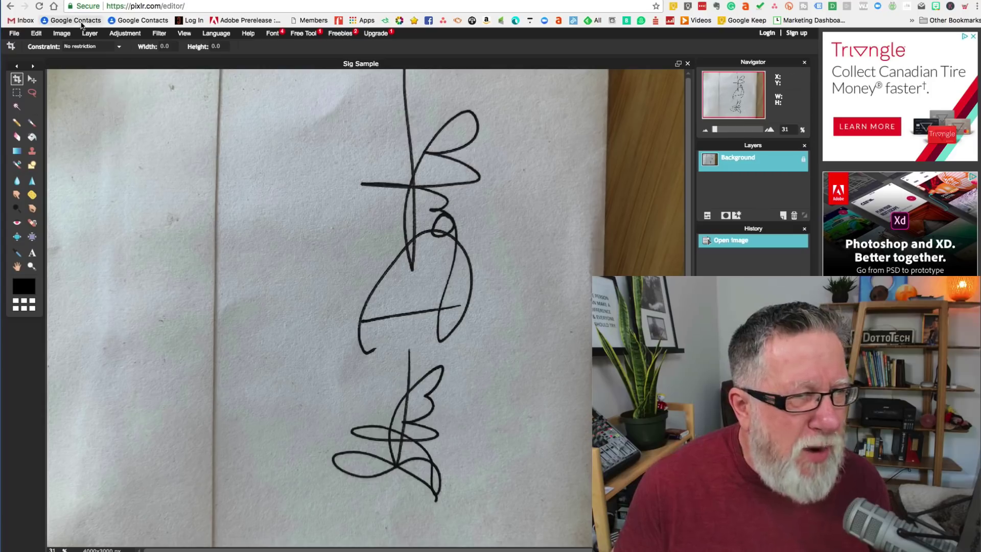
# Rotate the canvas 90° CCW then 180°, and crop tightly around the signature strip.
pyautogui.click(85, 35)
pyautogui.moveTo(59, 37)
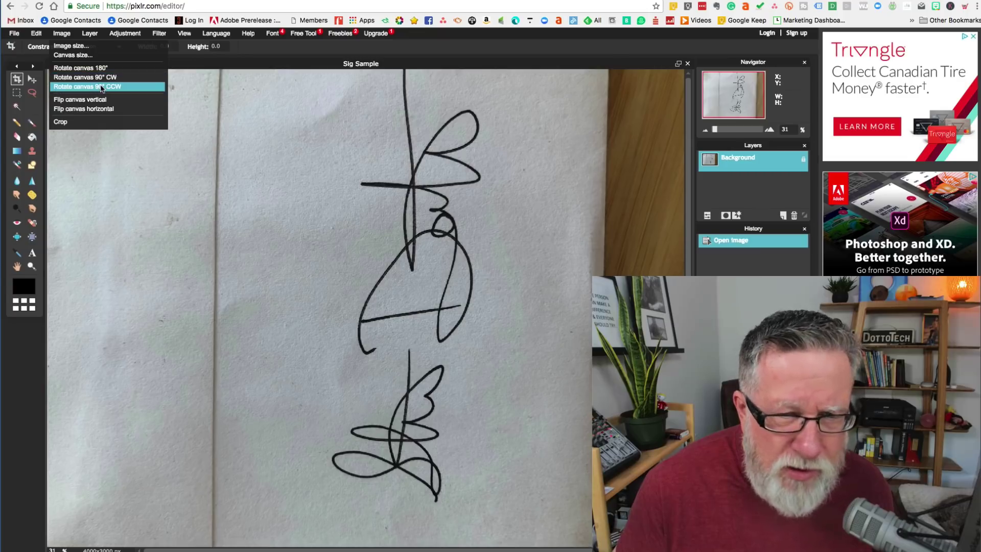
pyautogui.click(101, 87)
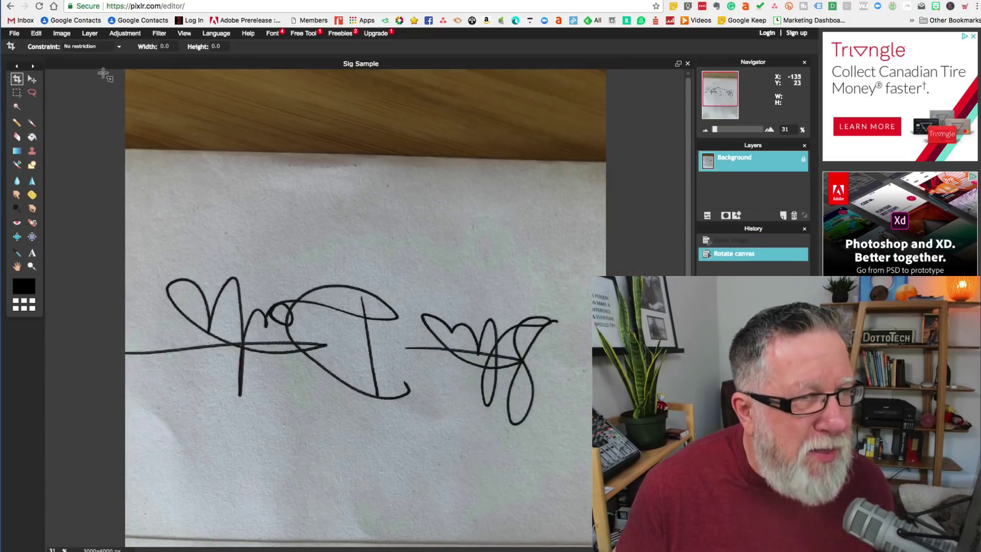
pyautogui.click(69, 36)
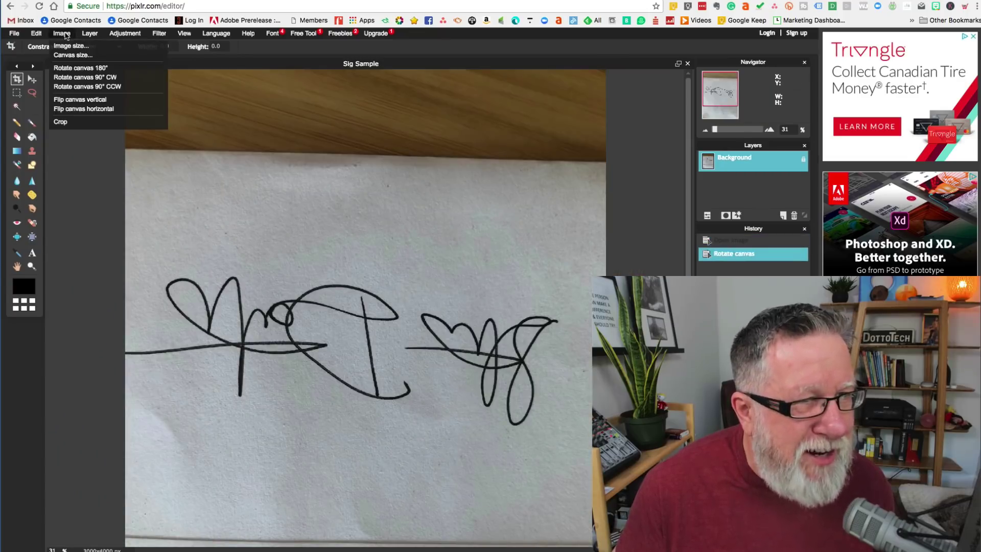
pyautogui.click(88, 70)
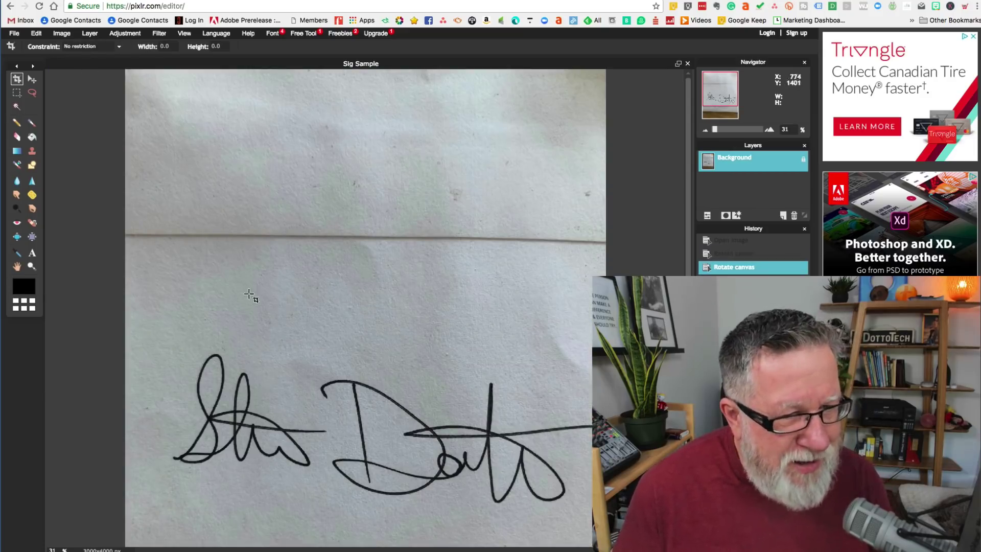
pyautogui.moveTo(125, 311); pyautogui.dragTo(600, 544)
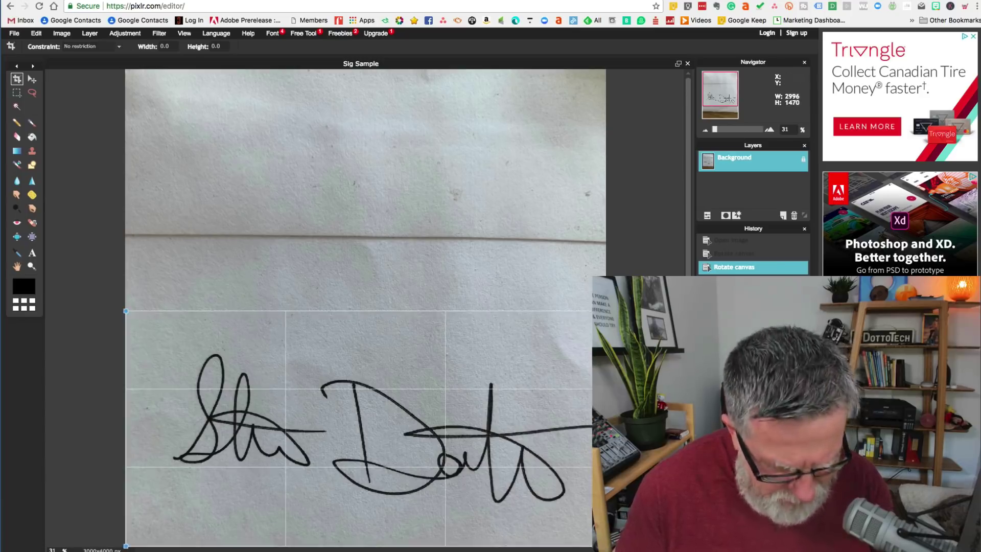
pyautogui.press('Return')
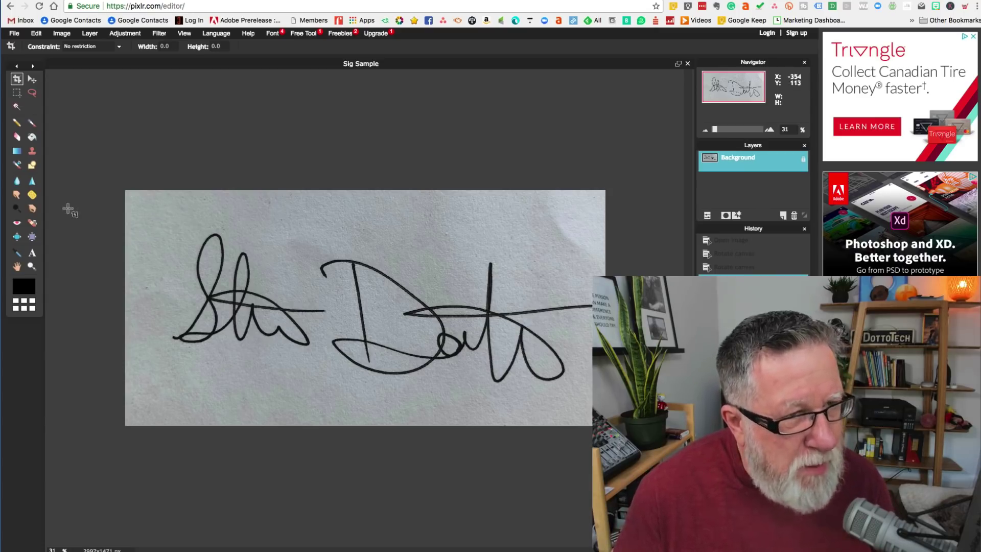
# Select the paper background with the Magic Wand and raise the selection tolerance.
pyautogui.click(17, 107)
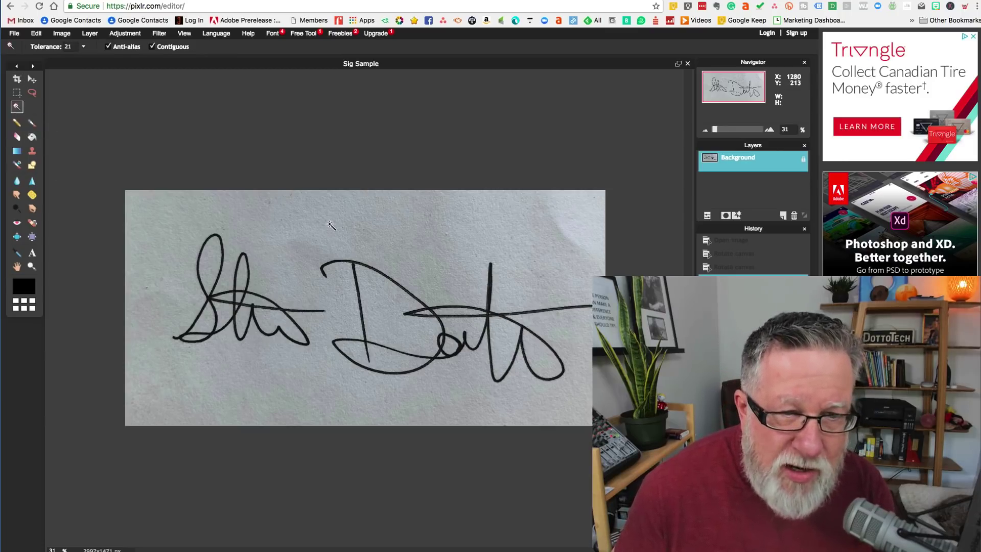
pyautogui.click(331, 224)
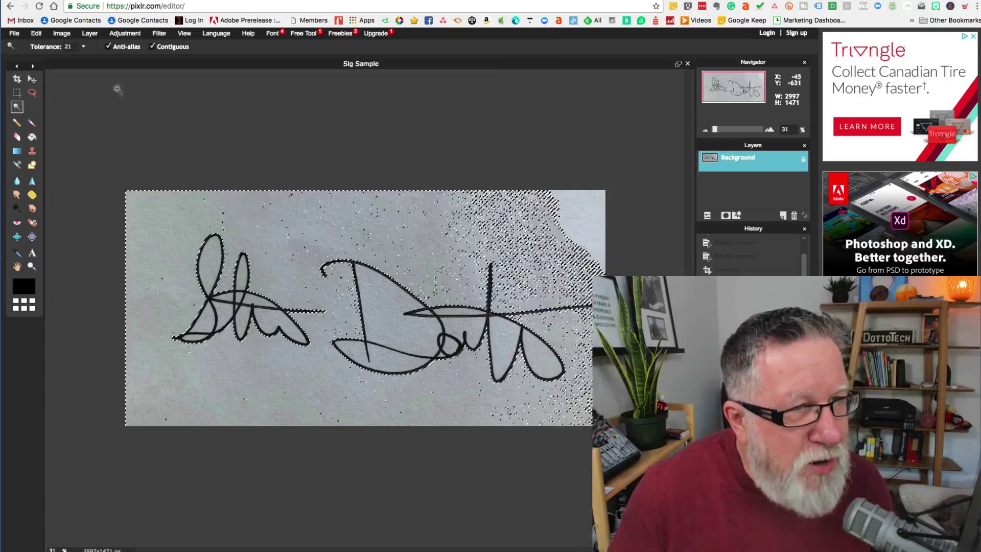
pyautogui.click(95, 23)
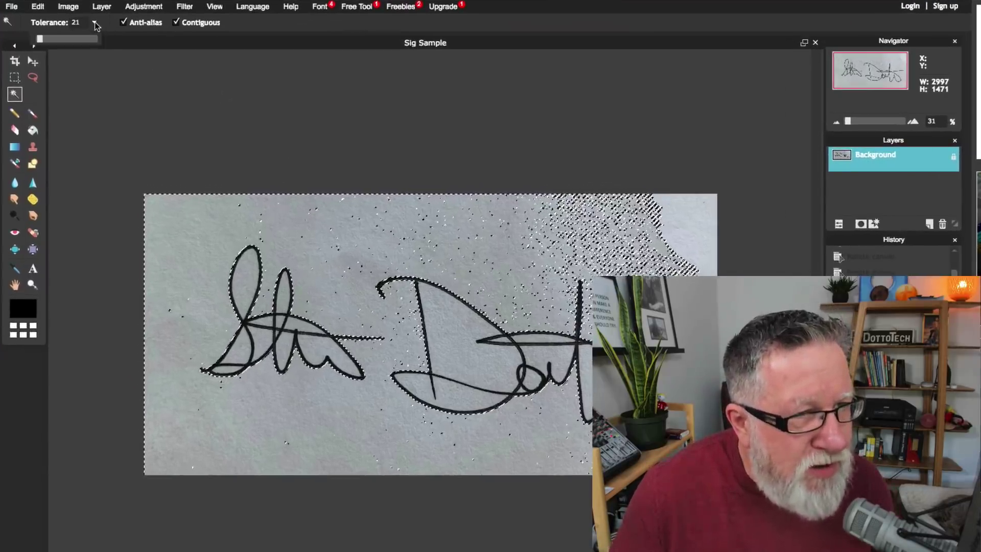
pyautogui.moveTo(41, 39); pyautogui.dragTo(81, 41)
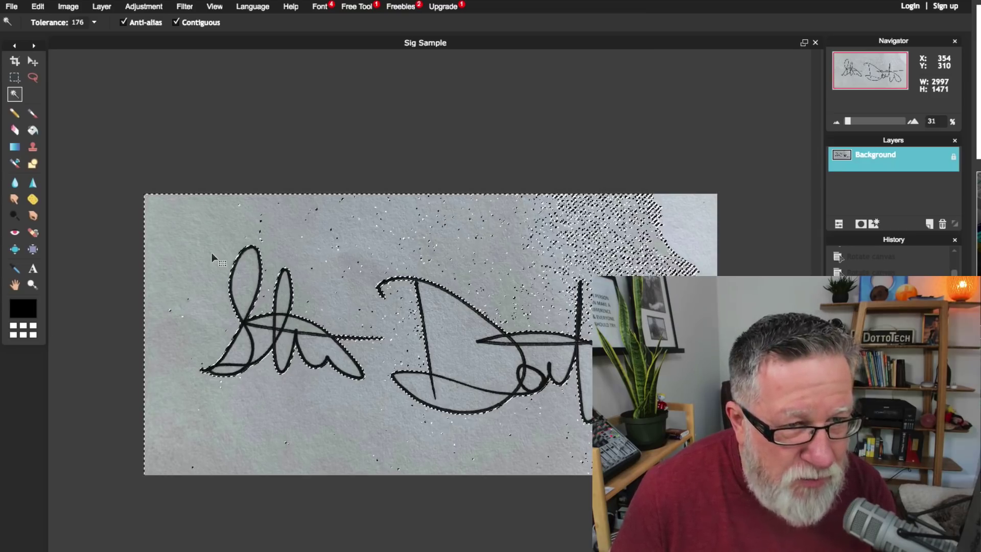
# Deselect everything, test-delete the selected background, then undo that deletion.
pyautogui.hotkey('ctrl', 'z')
pyautogui.click(13, 76)
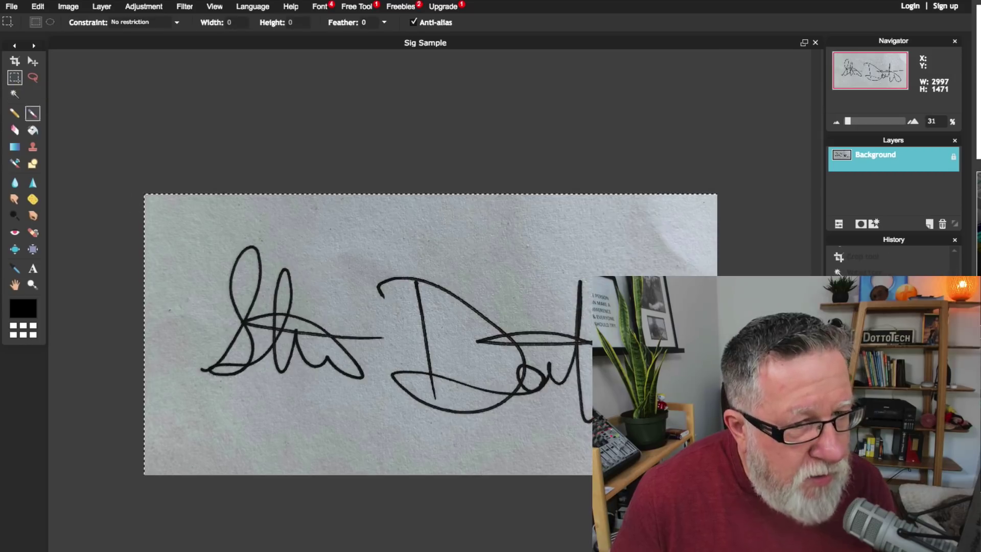
pyautogui.hotkey('ctrl', 'd')
pyautogui.click(14, 93)
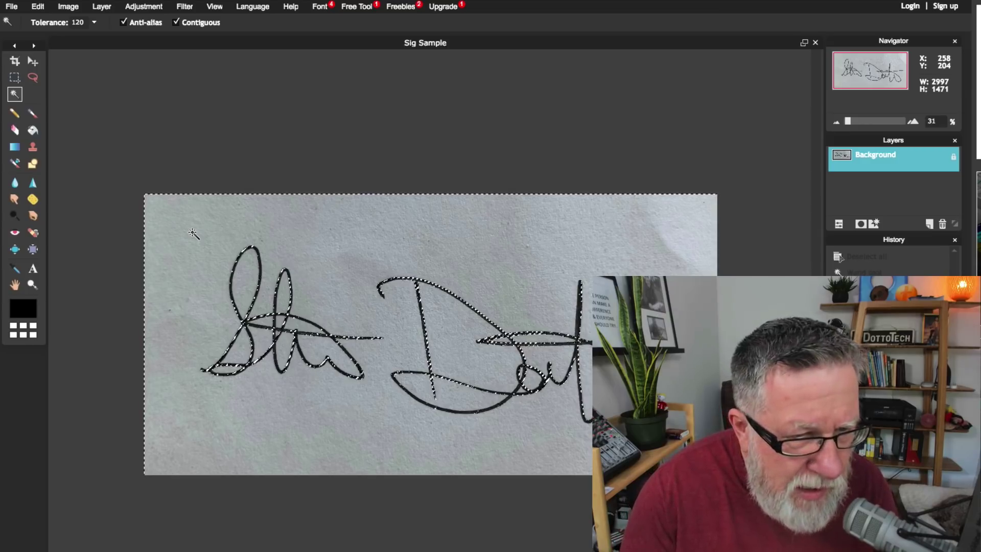
pyautogui.press('Delete')
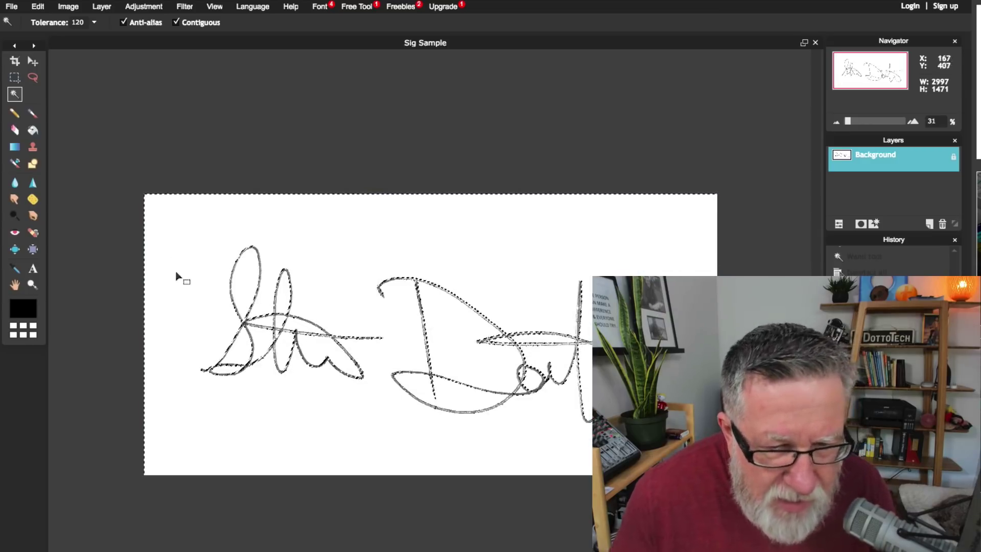
pyautogui.hotkey('ctrl', 'z')
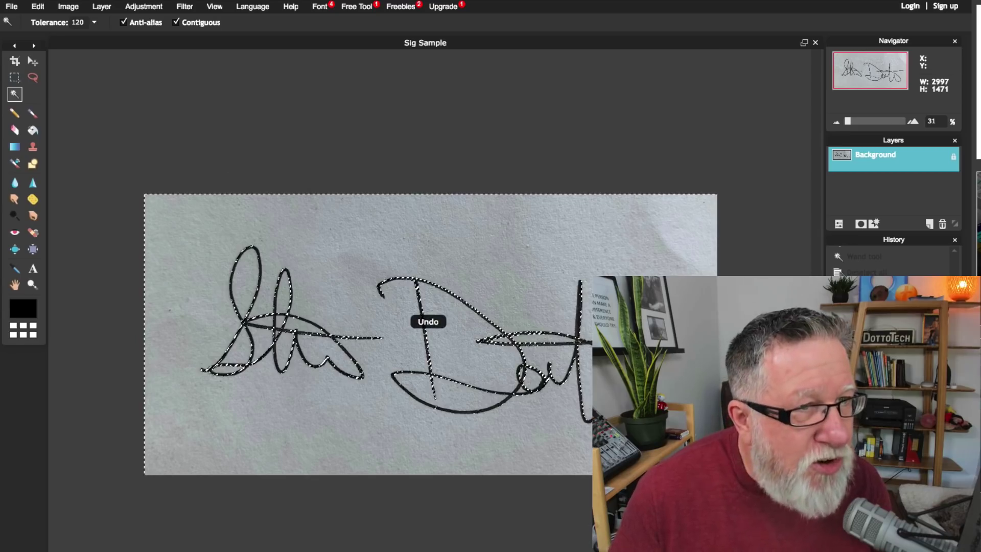
# Adjust the tolerance to 66 and reselect only the grey paper background.
pyautogui.click(95, 22)
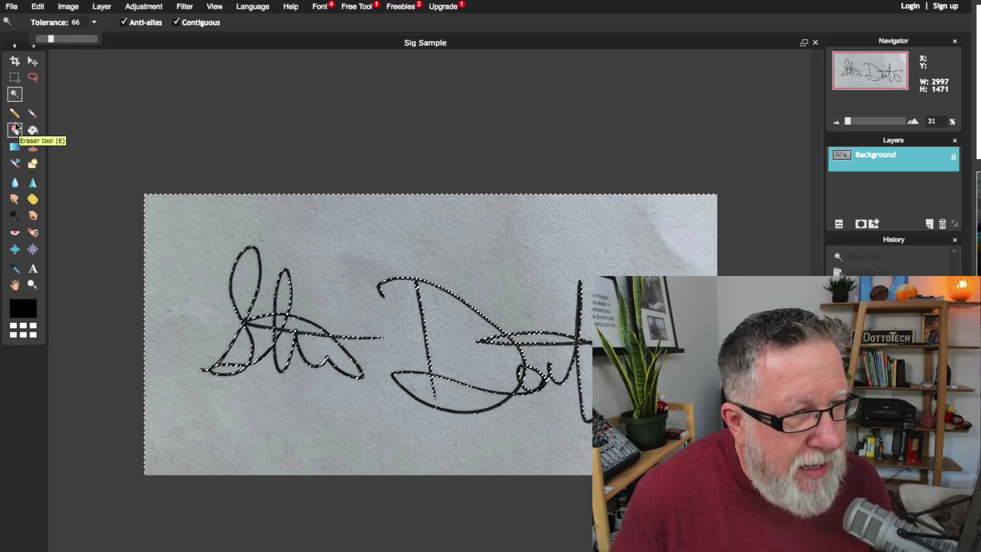
pyautogui.click(15, 78)
pyautogui.click(105, 124)
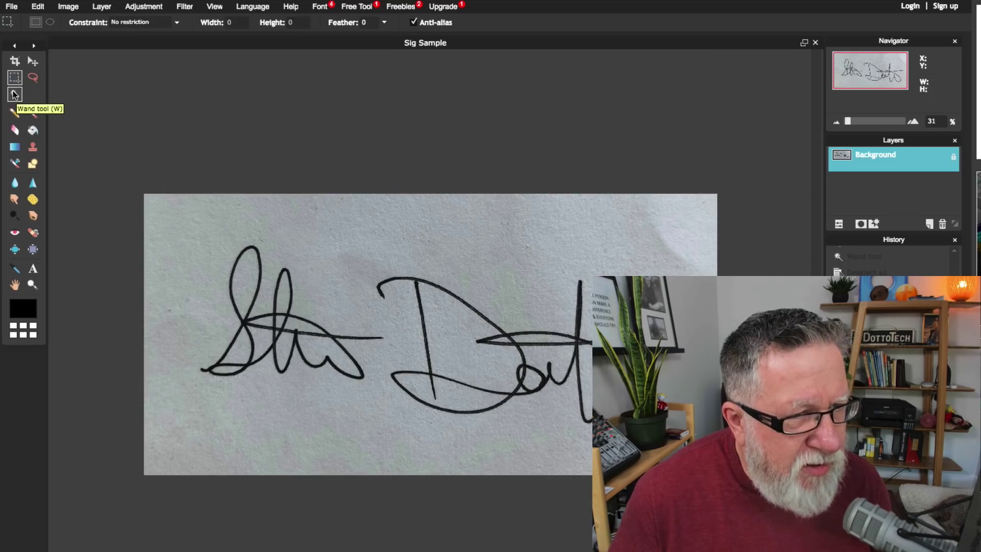
pyautogui.click(14, 95)
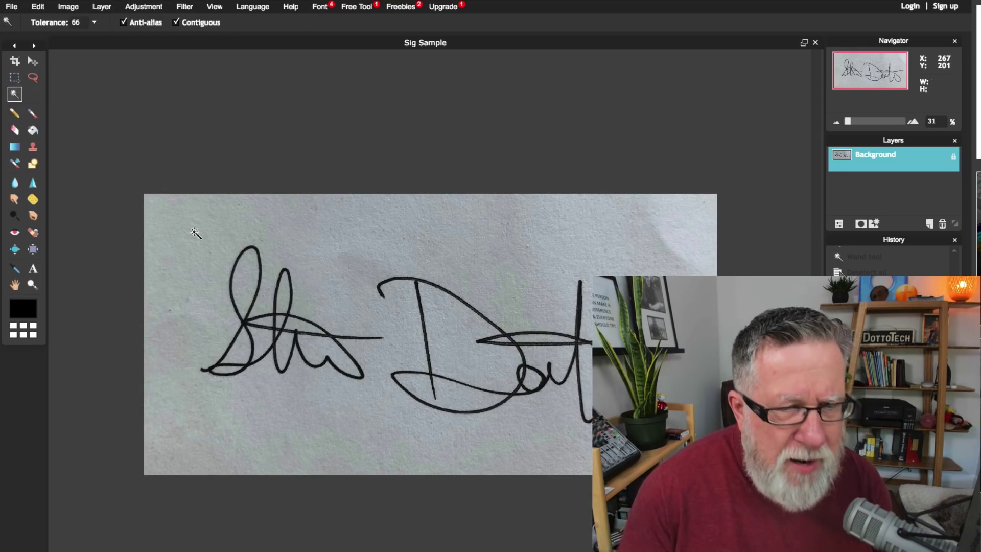
pyautogui.click(195, 233)
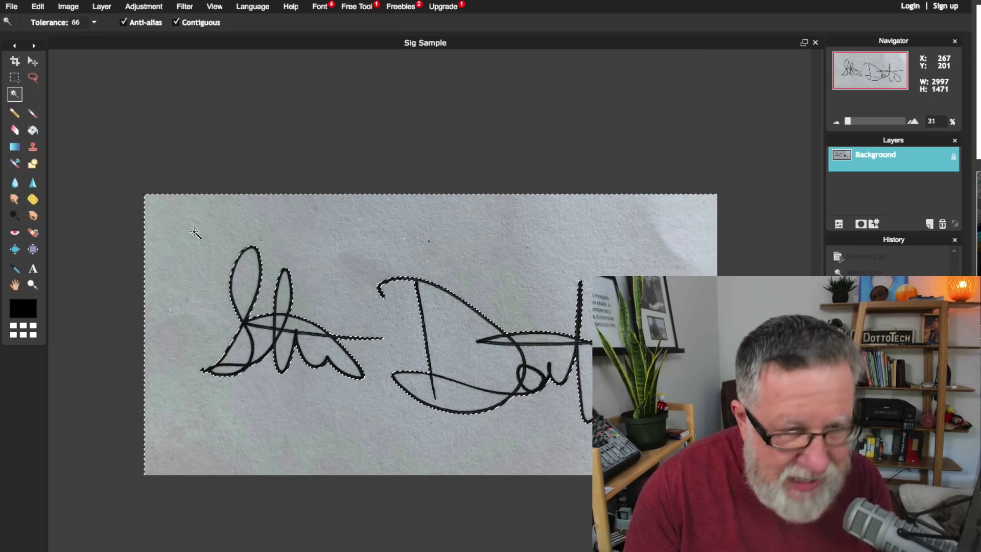
# Clear the paper background and the grey inside the S's loops and lower lobe to white.
pyautogui.press('Delete')
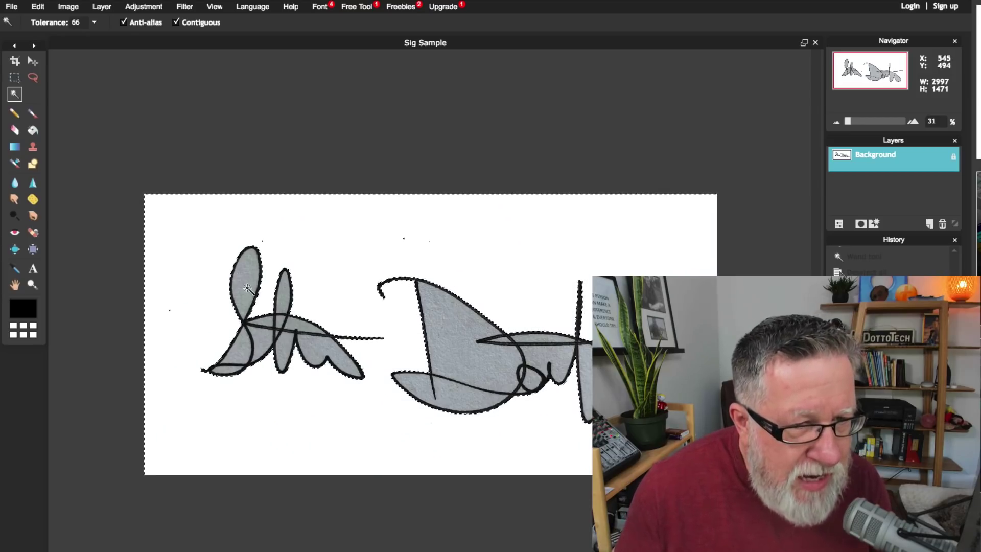
pyautogui.click(244, 283)
pyautogui.press('Delete')
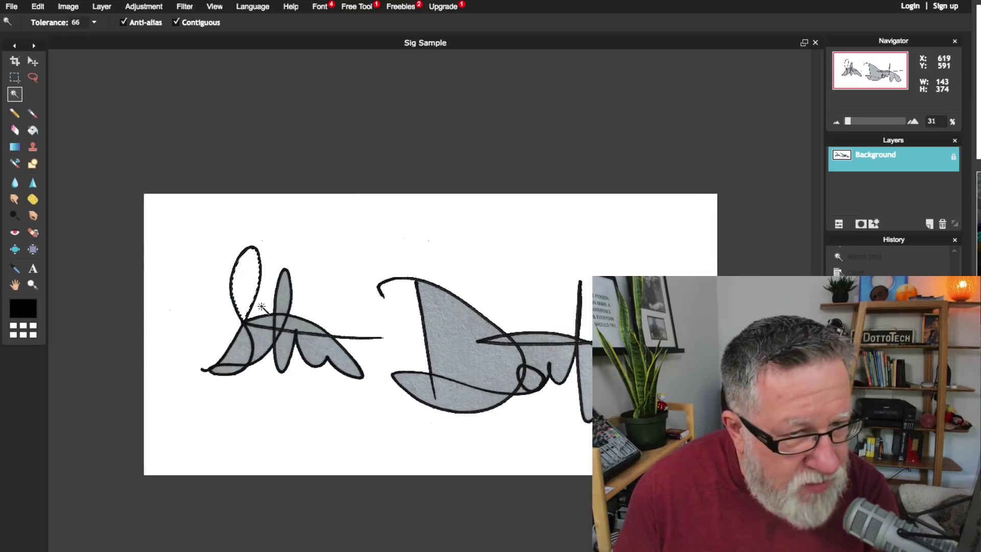
pyautogui.click(281, 300)
pyautogui.press('Delete')
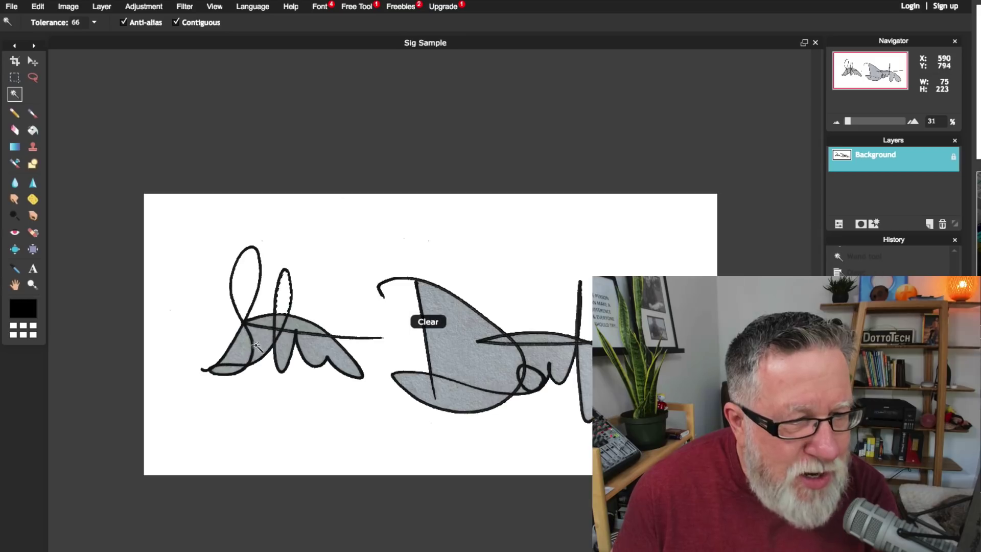
pyautogui.click(240, 350)
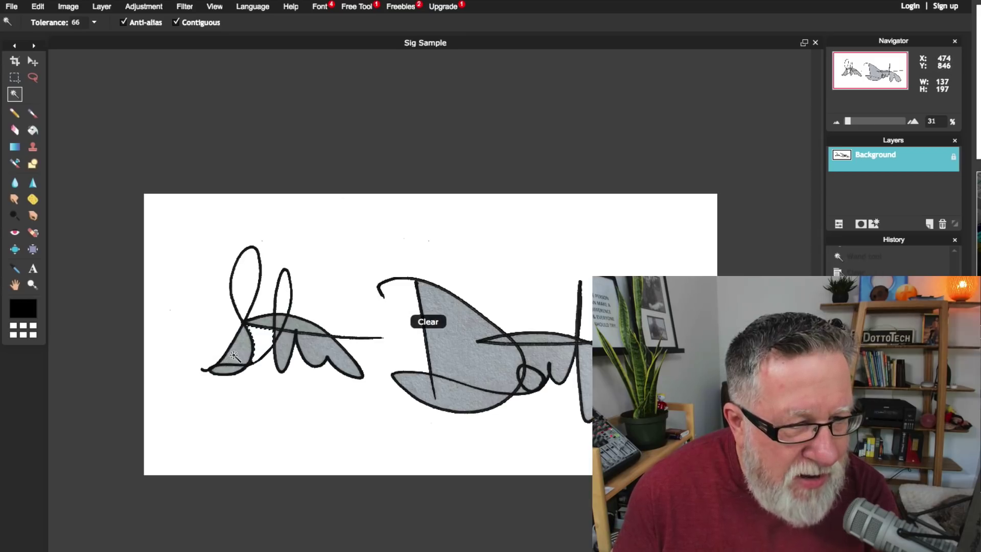
pyautogui.click(239, 371)
pyautogui.press('Delete')
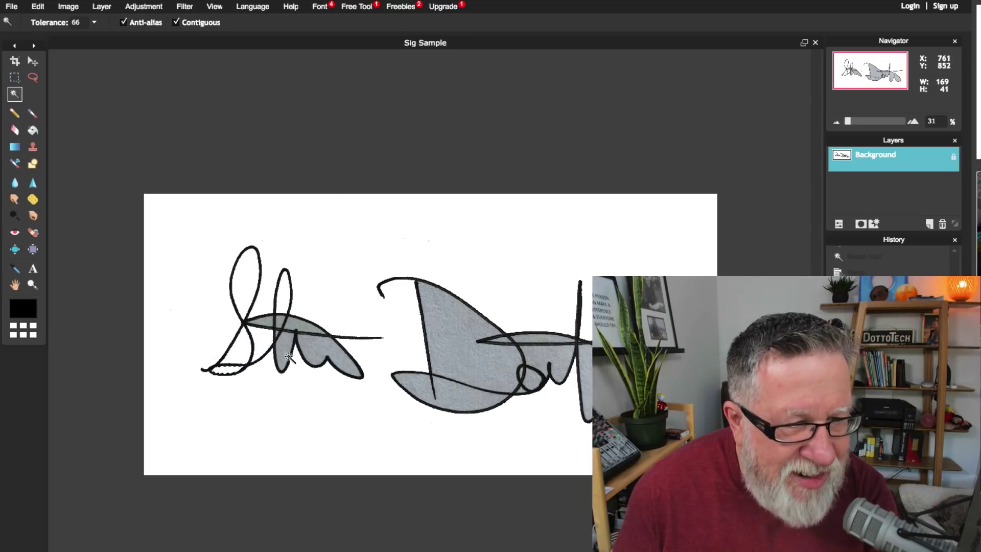
pyautogui.press('Delete')
# Whiten the two grey lobes of the a and the sliver under the crossbar.
pyautogui.click(286, 353)
pyautogui.press('Delete')
pyautogui.click(309, 357)
pyautogui.press('Delete')
pyautogui.click(300, 325)
pyautogui.press('Delete')
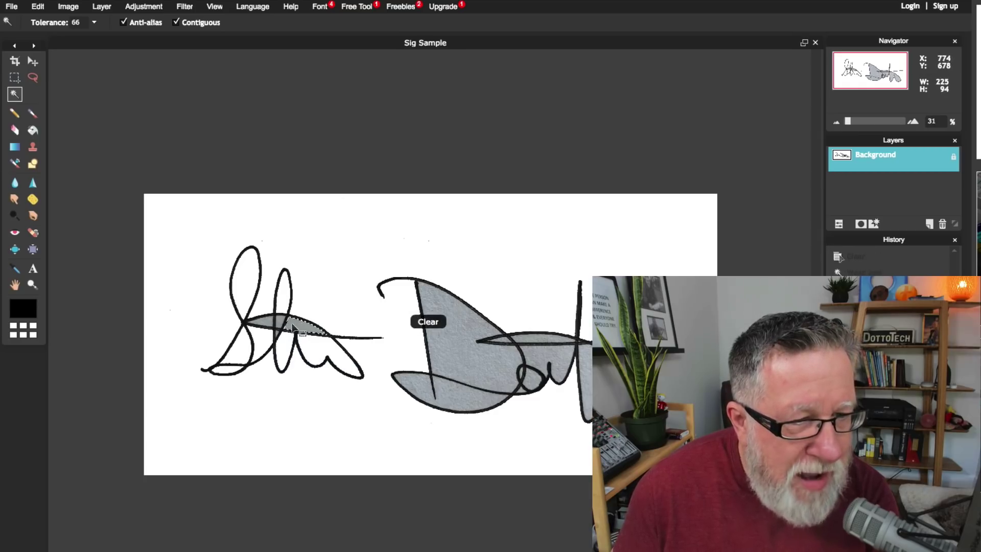
pyautogui.press('Delete')
pyautogui.press('Delete')
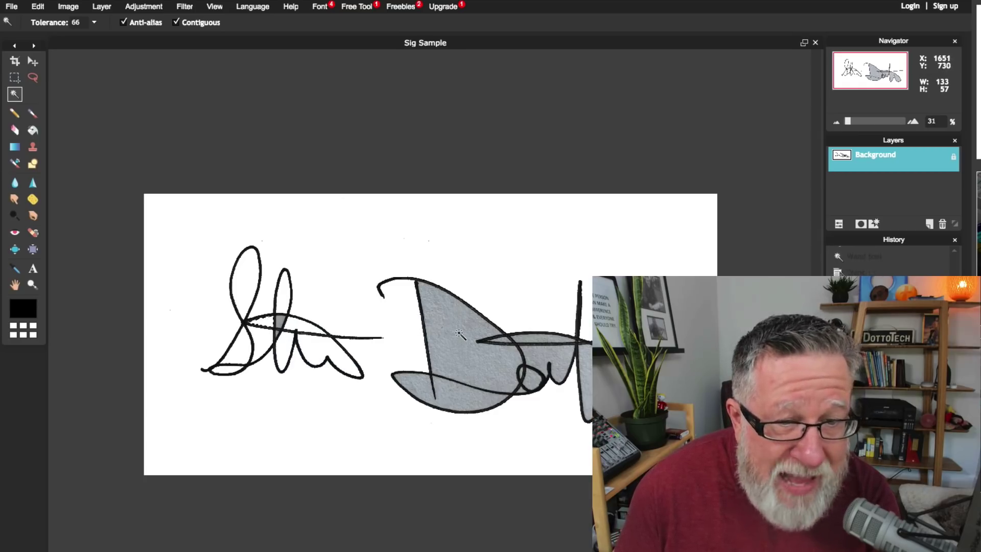
pyautogui.click(459, 333)
# Clear the grey inside the D, its lower lobe and the D crossbar sliver.
pyautogui.press('Delete')
pyautogui.click(455, 401)
pyautogui.press('Delete')
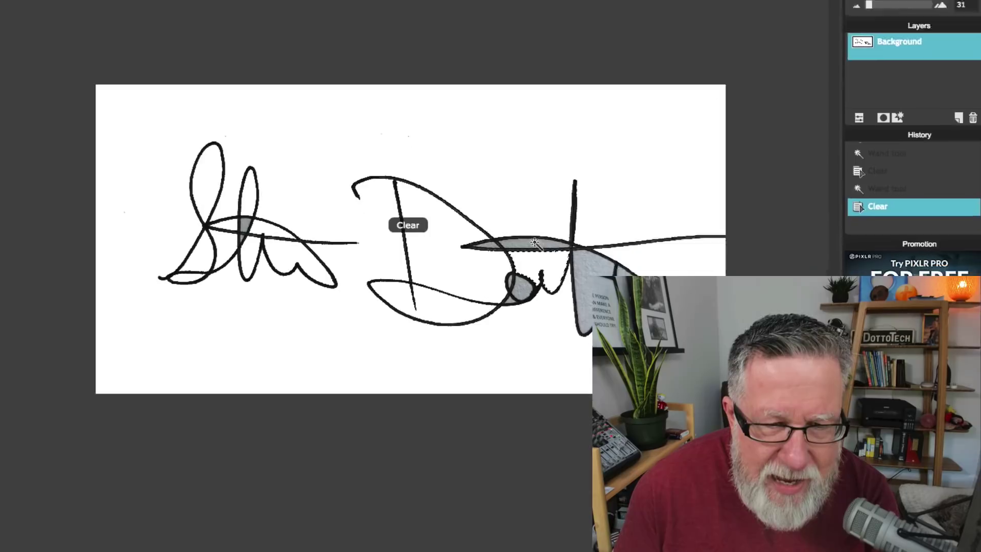
pyautogui.click(544, 337)
pyautogui.press('Delete')
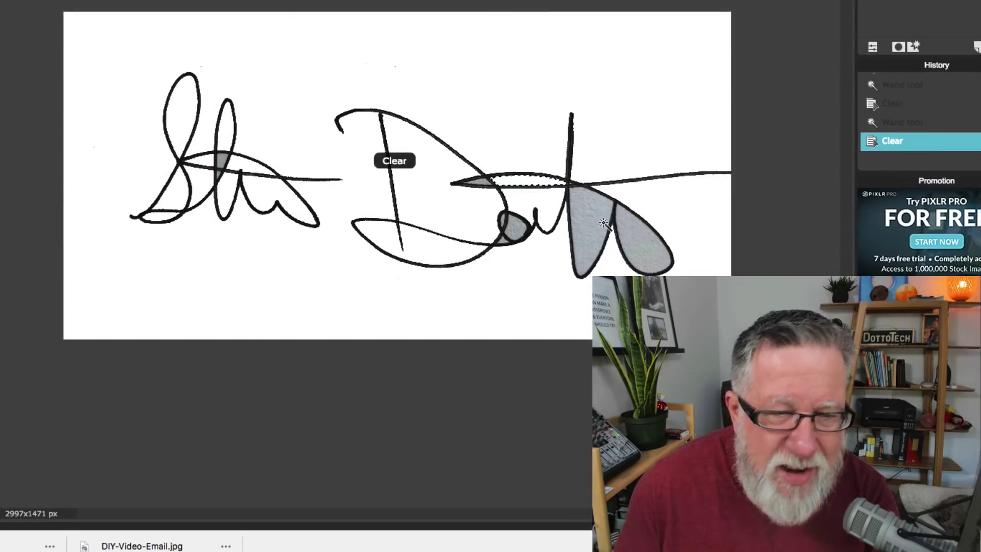
pyautogui.click(598, 225)
# Whiten the grey lobes by the t and spots in the D bowl, undoing one mistaken clear.
pyautogui.press('Delete')
pyautogui.click(636, 238)
pyautogui.press('Delete')
pyautogui.click(510, 232)
pyautogui.press('Delete')
pyautogui.click(507, 245)
pyautogui.press('Delete')
pyautogui.click(499, 217)
pyautogui.press('Delete')
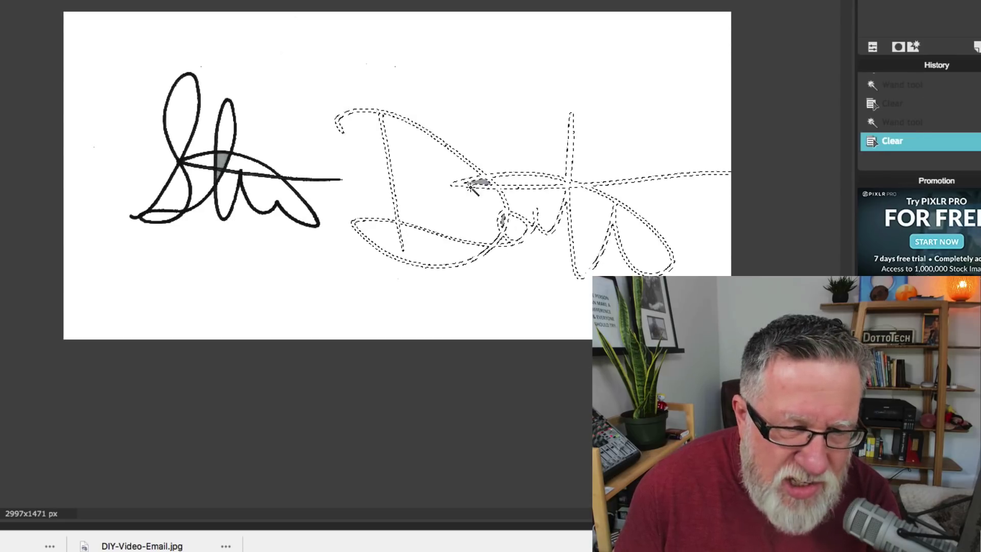
pyautogui.hotkey('ctrl', 'z')
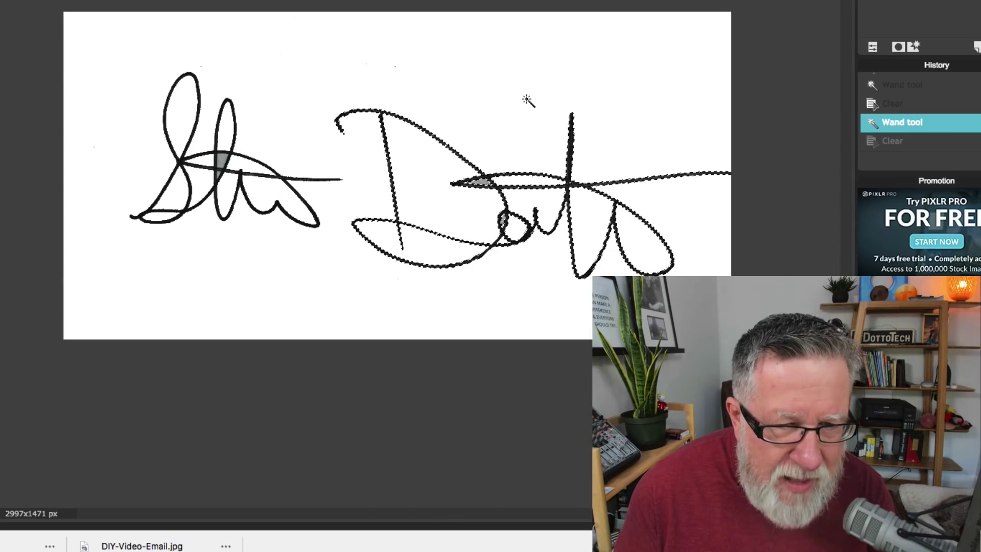
pyautogui.click(462, 261)
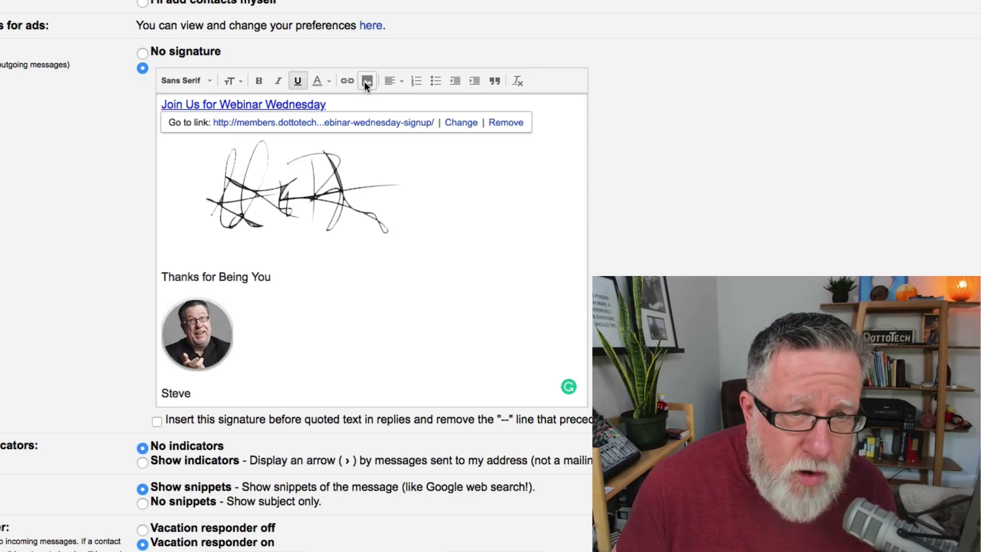
# Use the signature editor's Insert Image button to bring up the Add an image dialog on My Drive.
pyautogui.click(364, 81)
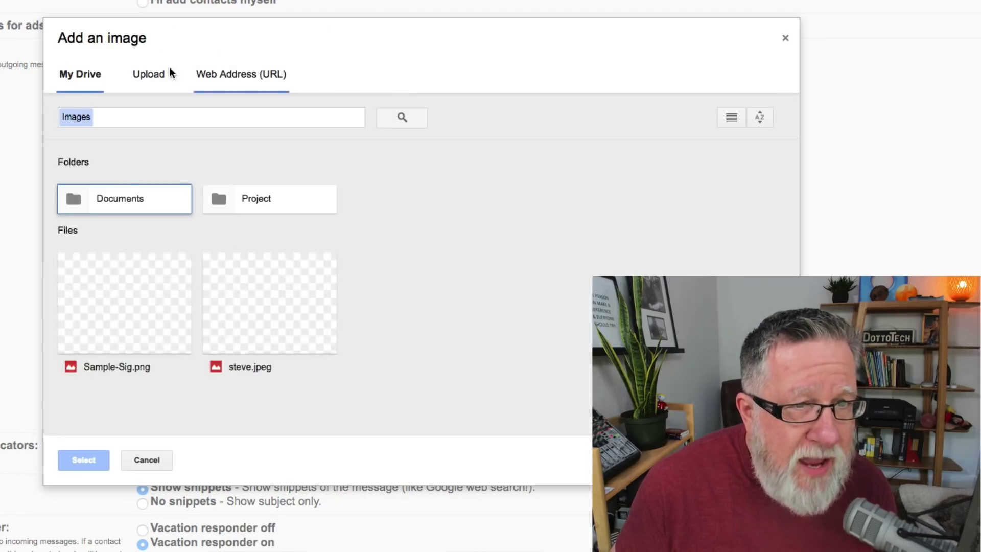